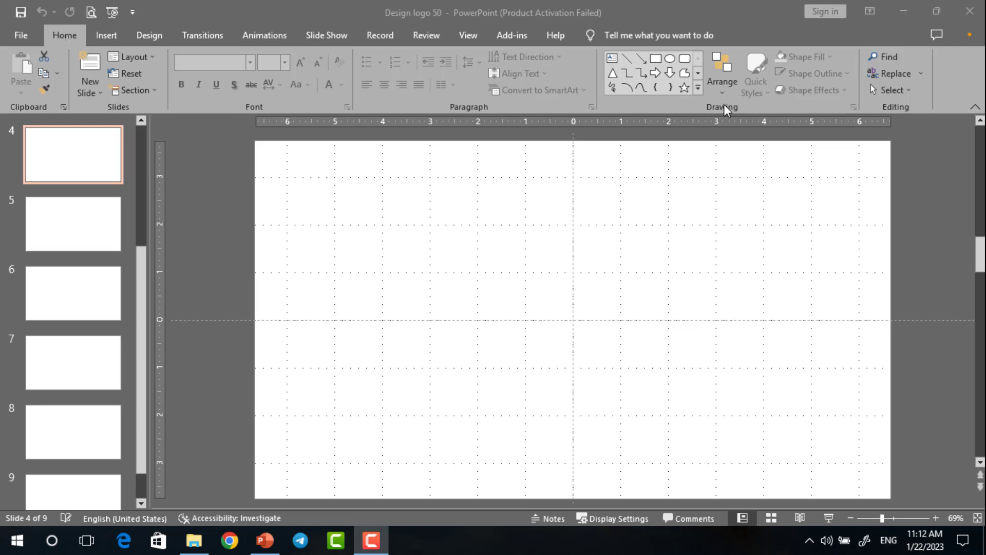
Draw a rounded rectangle about 4.41" tall and 3.53" wide near the slide centre with its corners rounded almost to the maximum.
click(698, 90)
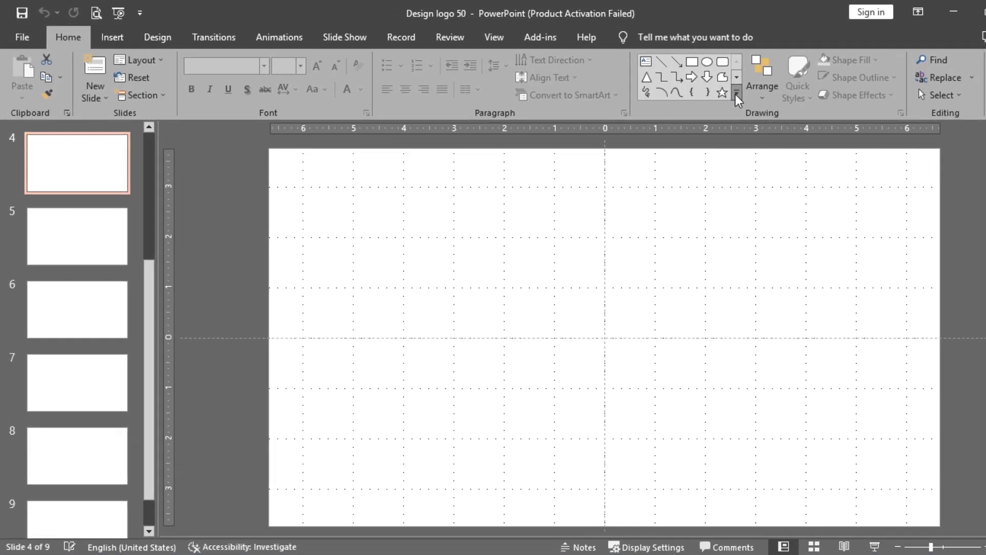
click(754, 96)
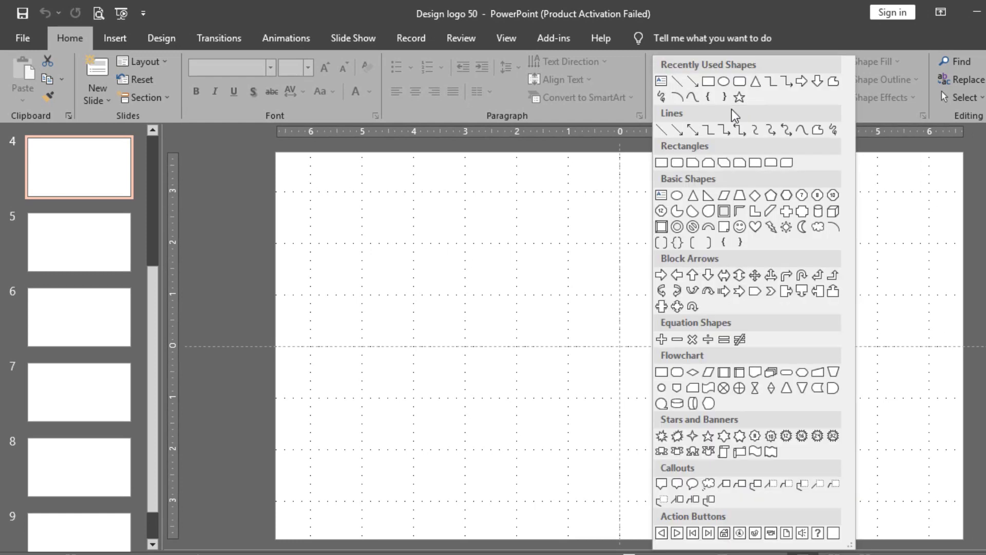
click(738, 83)
drag(534, 232, 717, 461)
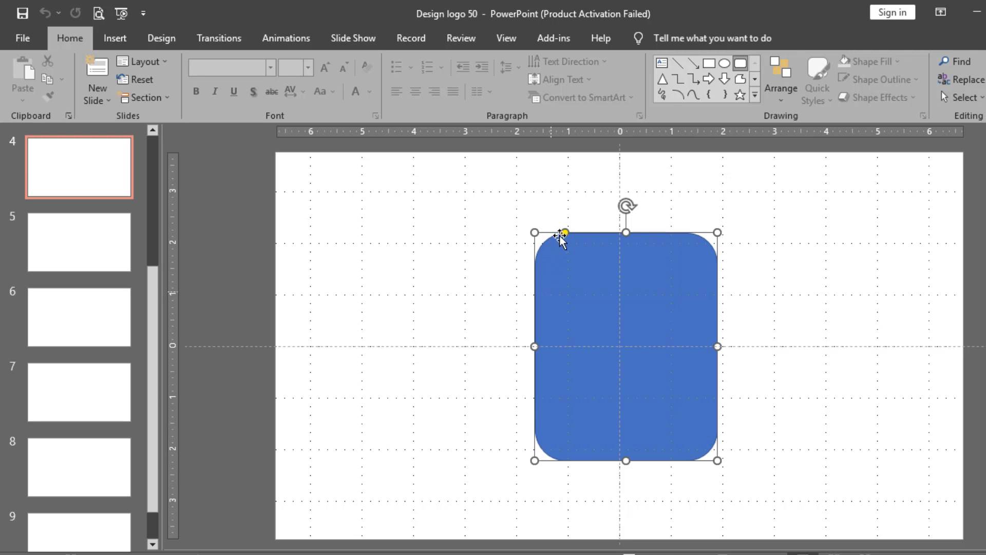
drag(561, 235, 659, 263)
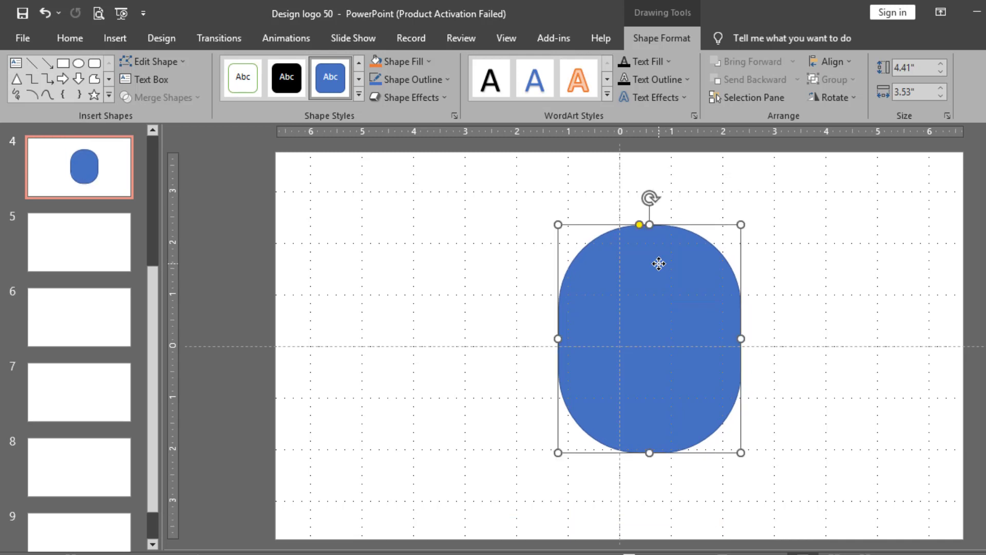
Place an unfilled duplicate of the rounded rectangle at the same height, shifted left so it overlaps the original.
key(ctrl+d)
drag(659, 265, 630, 268)
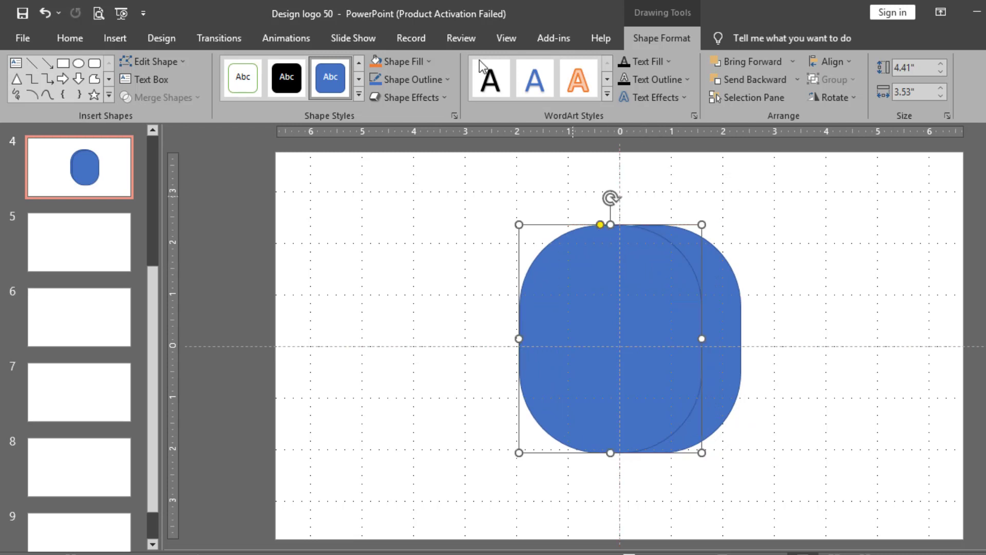
click(430, 62)
click(424, 232)
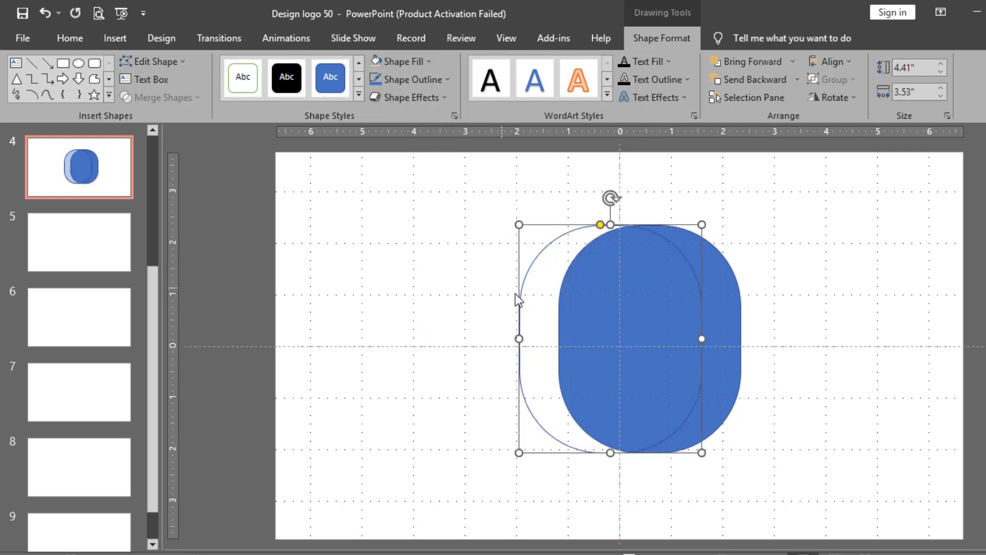
drag(518, 293, 497, 292)
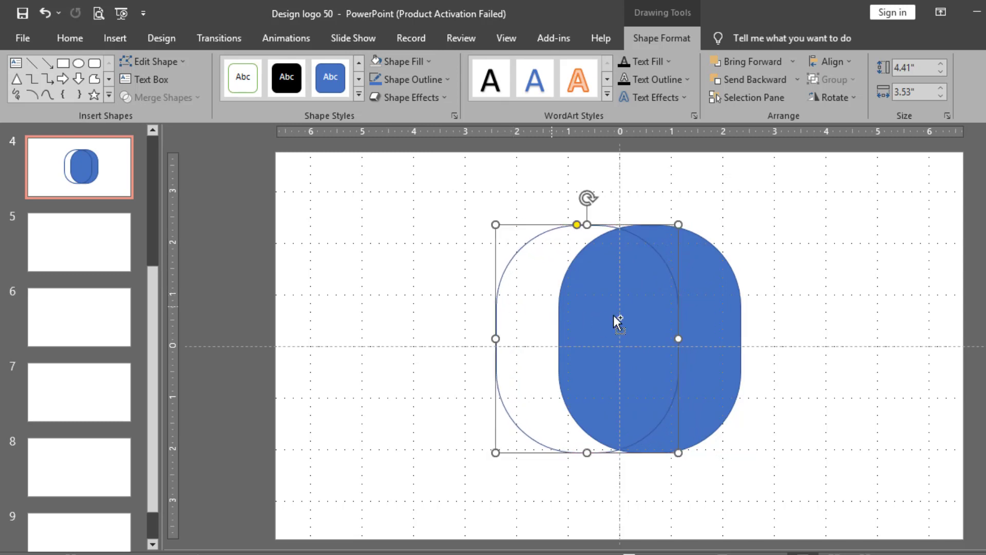
Split the two overlapping rounded rectangles into separate pieces with Fragment.
shift+click(707, 301)
scroll(709, 301, up, 3)
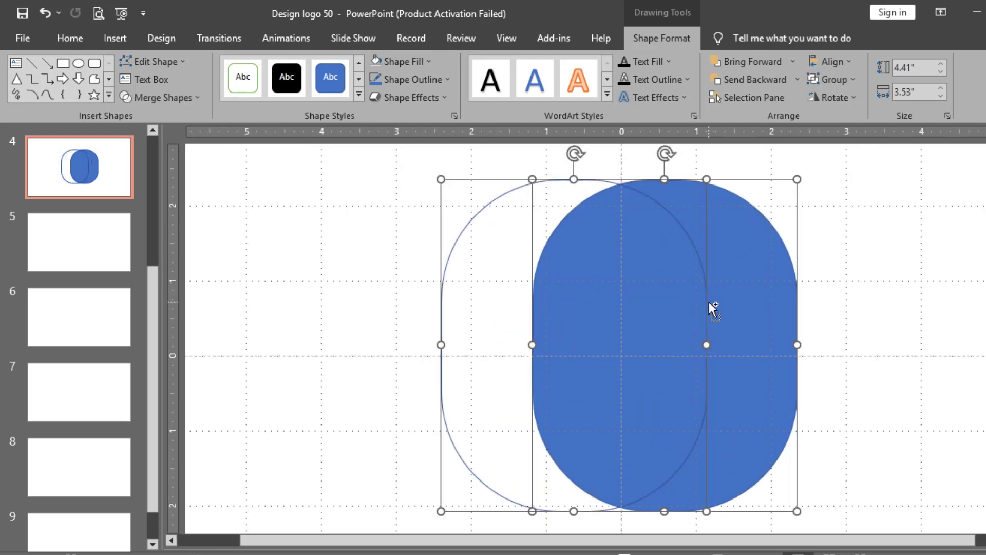
scroll(710, 303, down, 2)
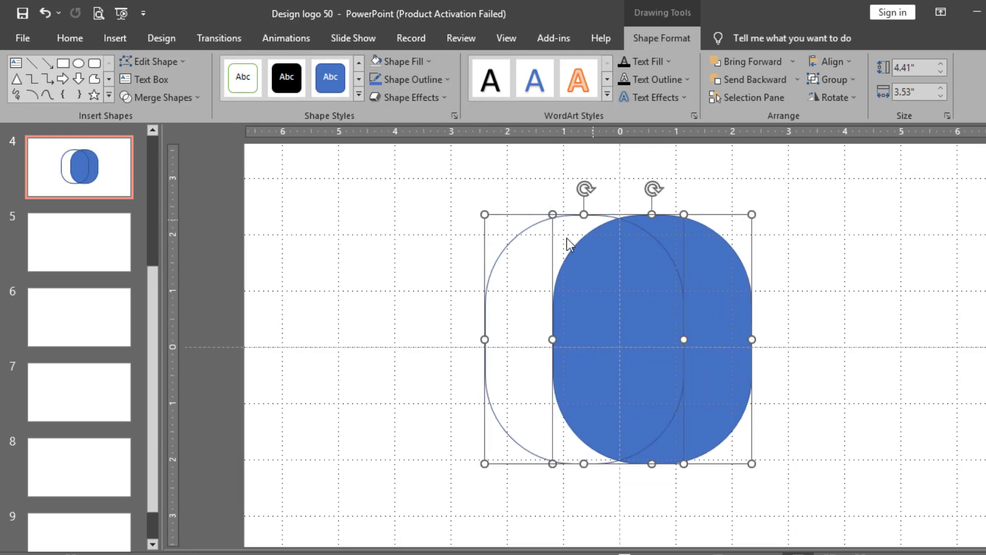
click(200, 95)
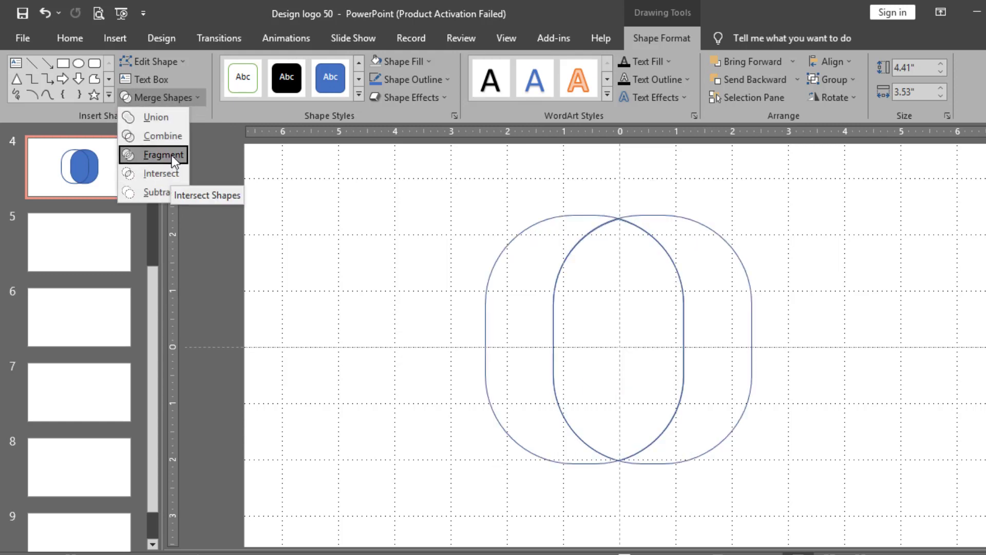
click(172, 155)
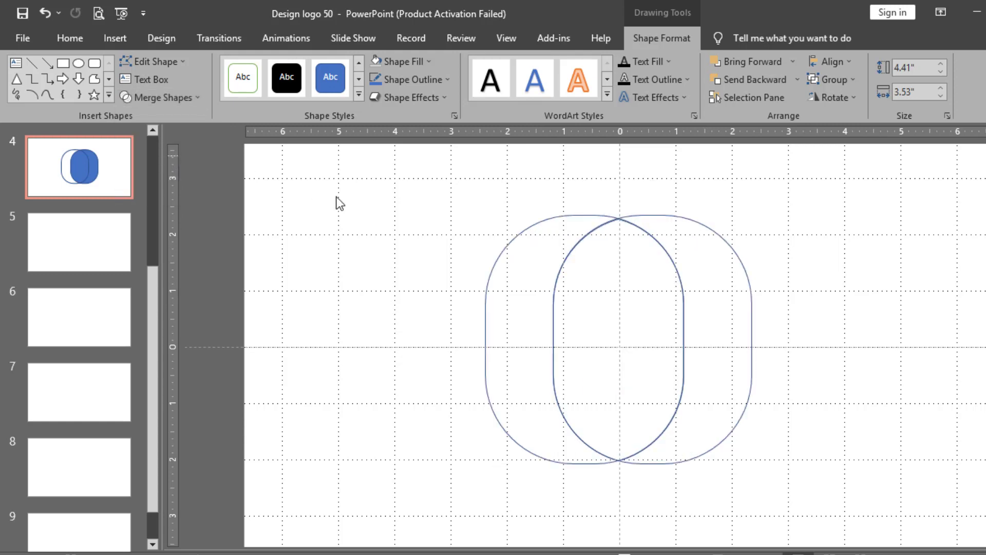
Delete the left and right outer crescents, keeping only the pointed oval in the middle.
click(495, 261)
key(Delete)
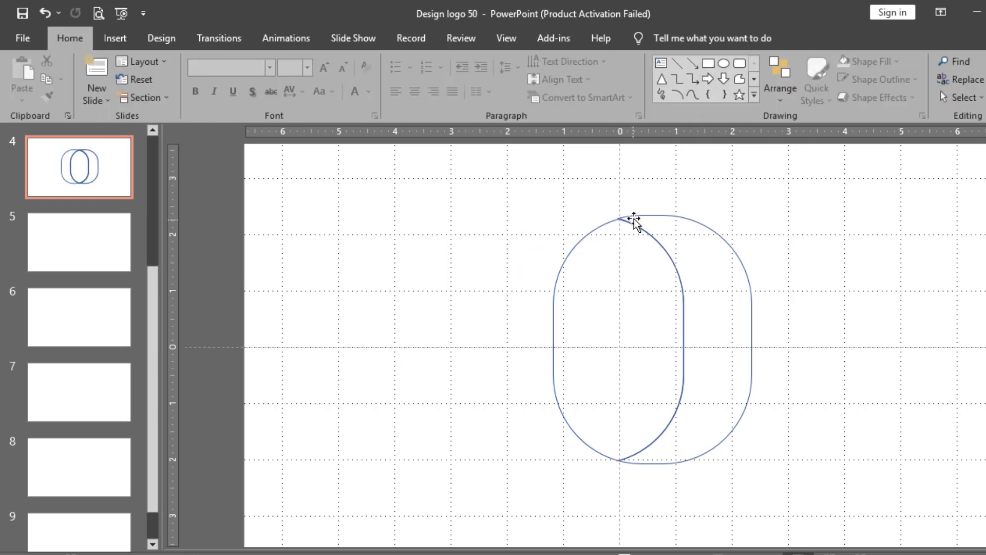
click(634, 220)
key(Delete)
click(636, 229)
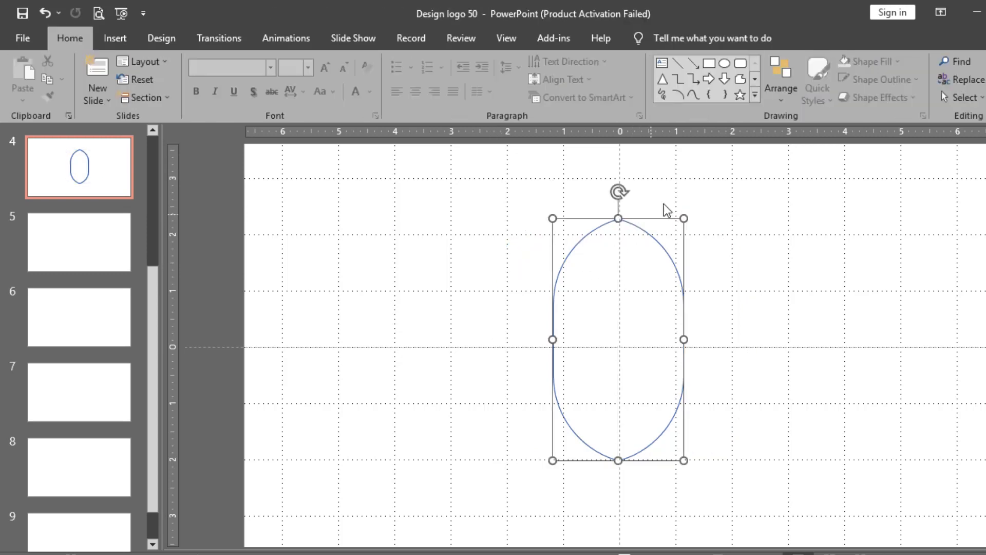
Cover the upper half of the pointed oval with a rectangle about 2.26" by 4.79" and fragment both shapes.
scroll(674, 187, up, 3)
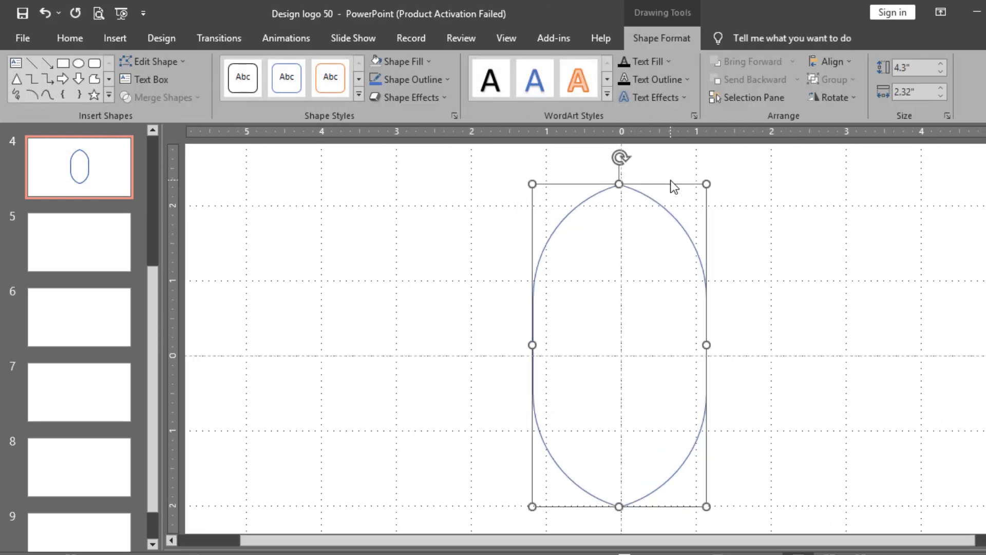
click(665, 169)
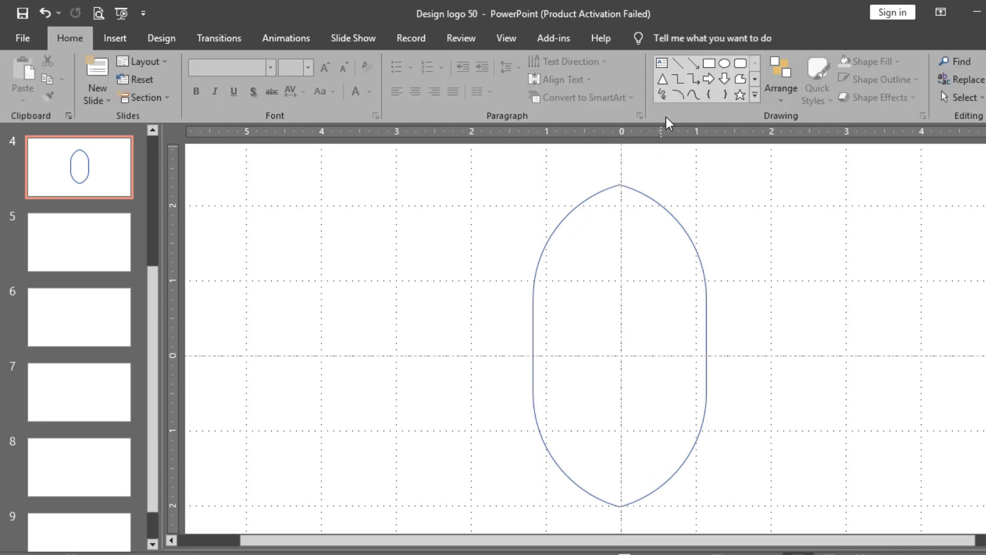
click(710, 63)
drag(445, 168, 785, 308)
drag(621, 178, 616, 167)
shift+click(534, 379)
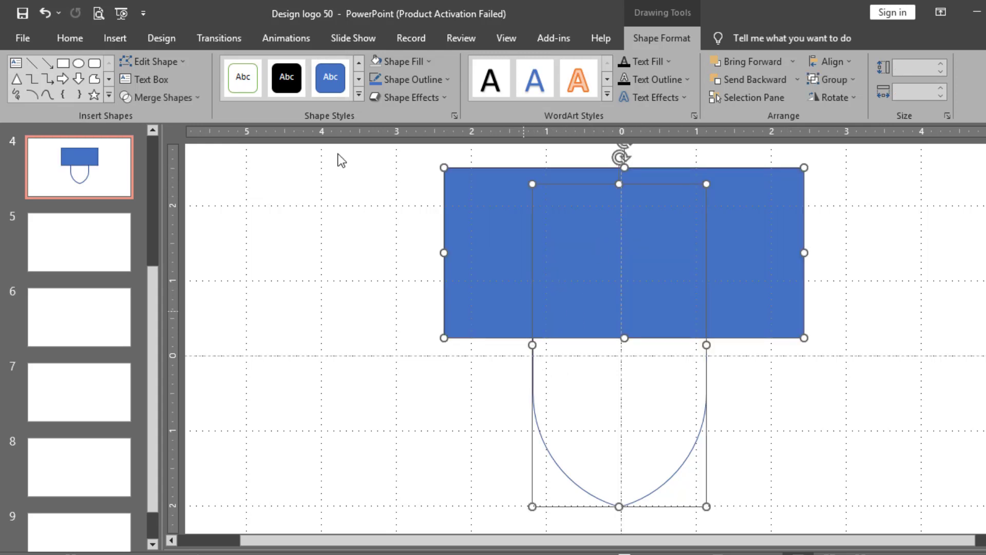
click(177, 97)
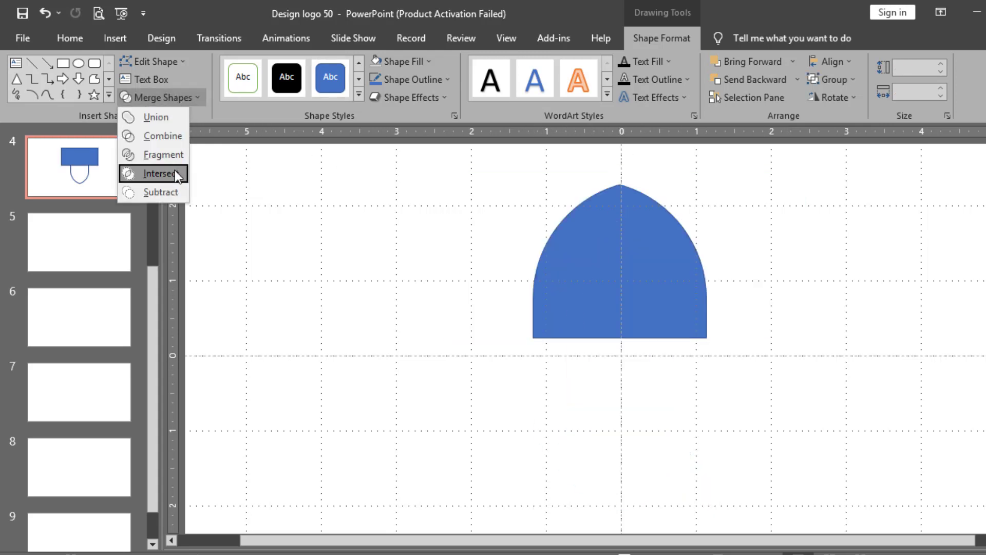
key(Escape)
Delete the rectangle remainder and the oval's upper half, keeping the lower shield-shaped piece.
click(488, 249)
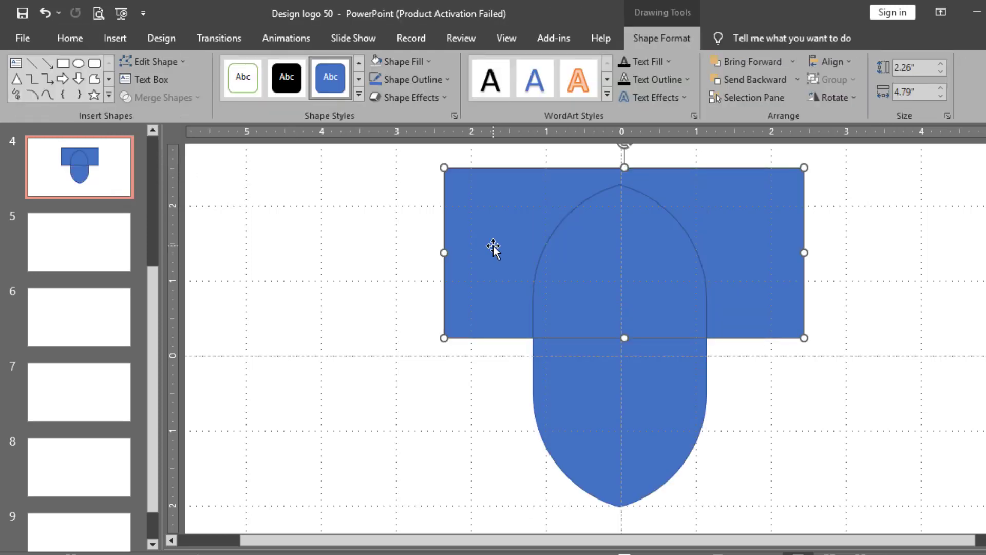
key(Delete)
click(555, 256)
key(Delete)
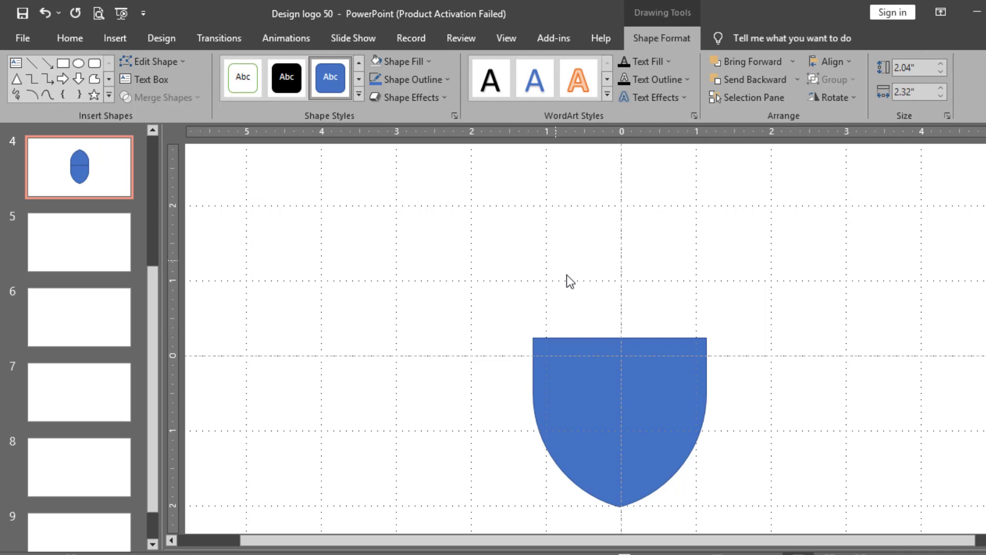
click(592, 342)
click(704, 180)
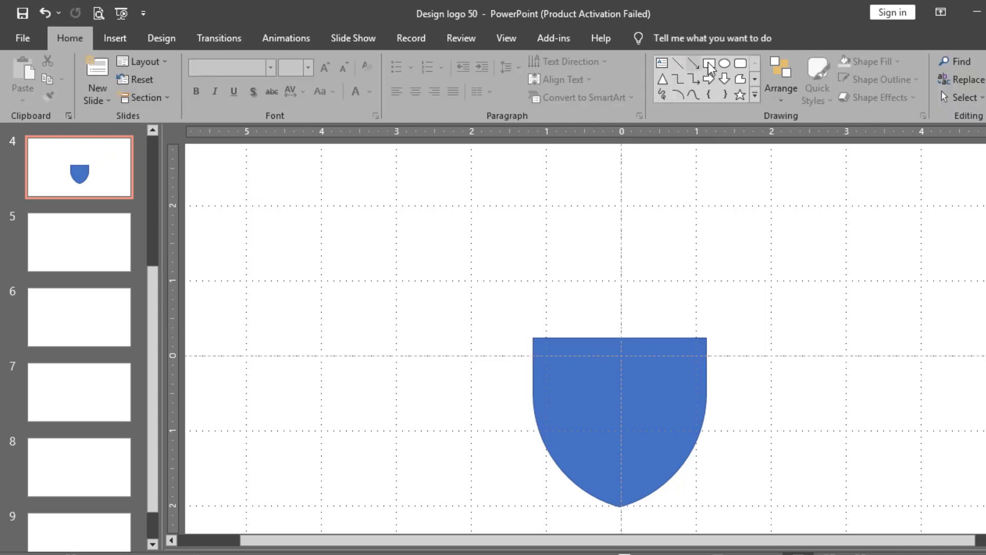
Draw a circle about 0.44" across on the shield's upper right corner and duplicate it onto the upper left corner.
click(723, 64)
mouse_move(700, 198)
mouse_down()
mouse_move(749, 237)
mouse_move(729, 260)
mouse_move(713, 342)
mouse_up()
scroll(711, 345, up, 3)
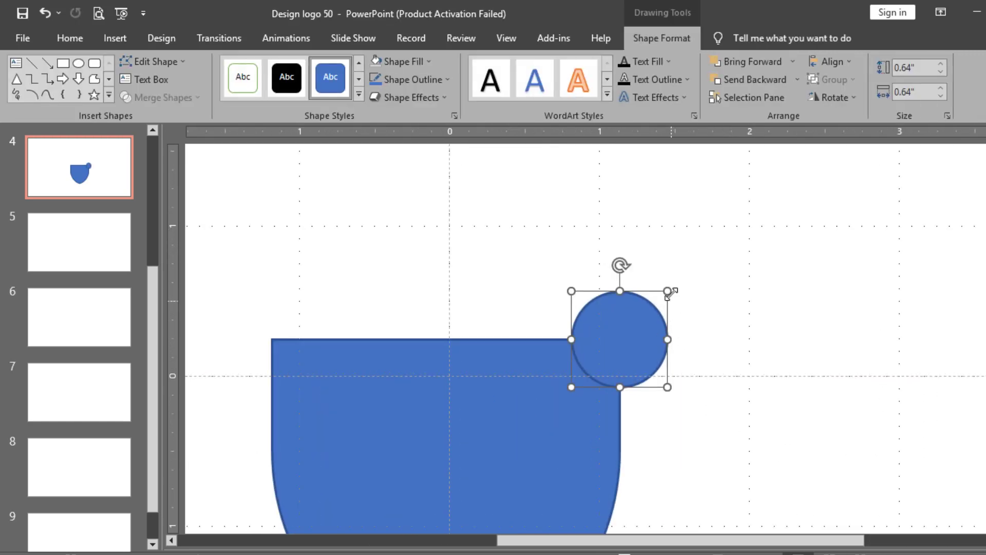
drag(667, 289, 274, 326)
key(ctrl+d)
Fragment the shield together with both corner circles.
shift+click(321, 353)
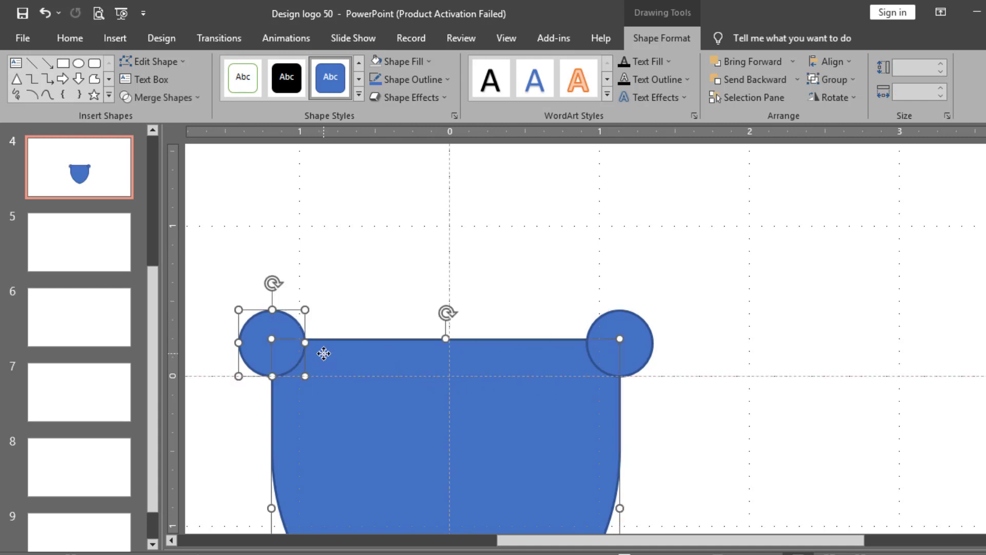
shift+click(599, 348)
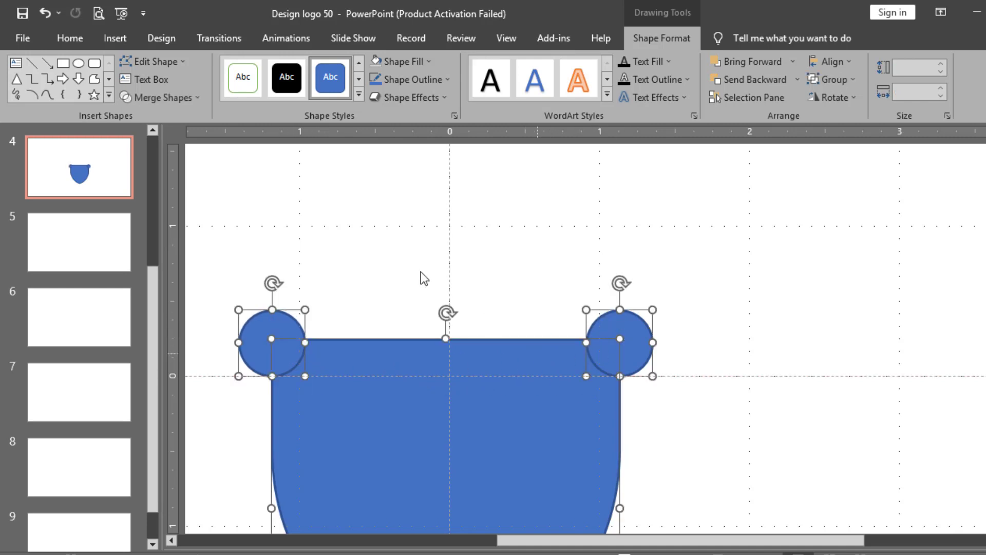
click(161, 100)
click(166, 153)
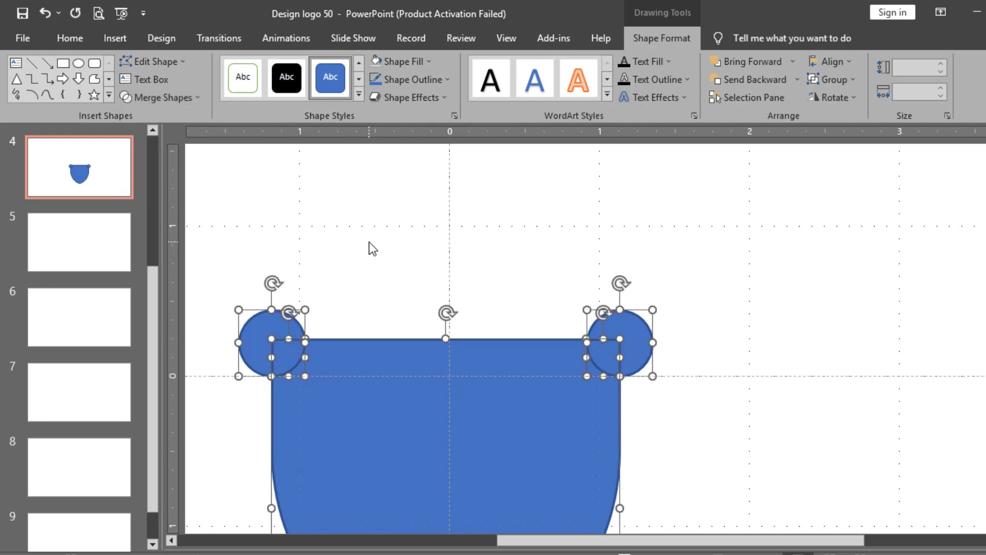
Delete the circle pieces and the cut-off corners to leave a concave notch in each upper corner of the shield.
click(370, 246)
click(267, 328)
key(Delete)
click(279, 346)
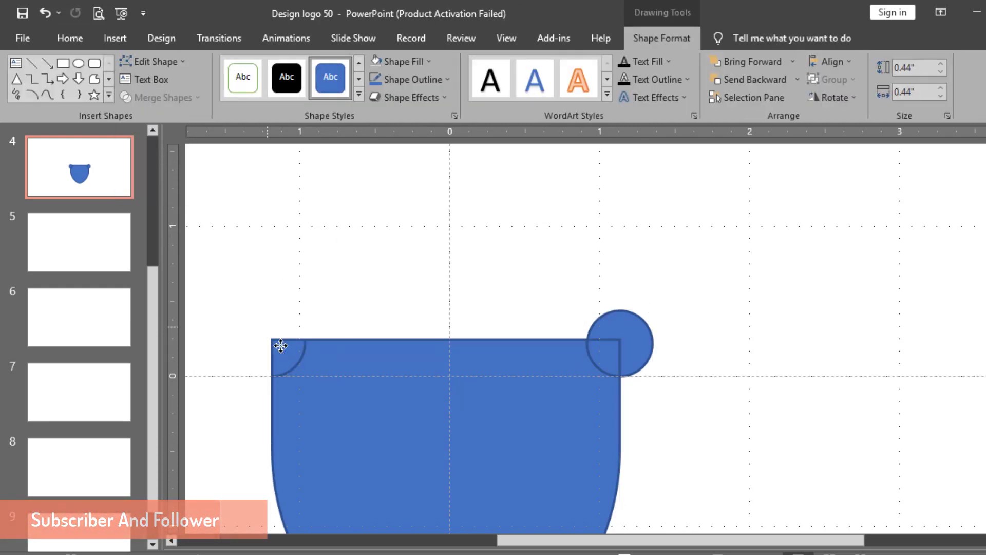
key(Delete)
click(621, 337)
key(Delete)
click(608, 351)
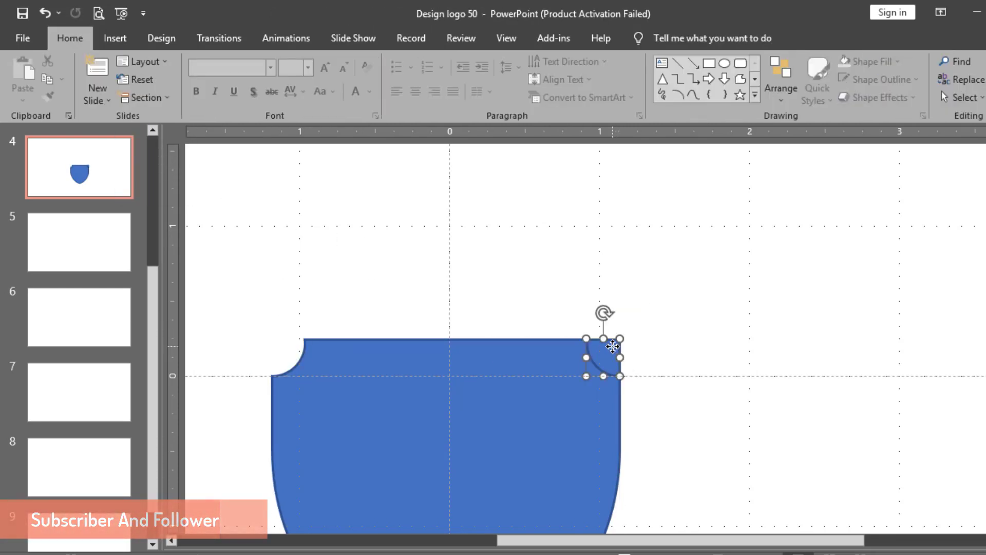
key(Delete)
Reposition the notched shield so it is centred horizontally on the slide's vertical guide.
click(567, 358)
scroll(595, 308, down, 3)
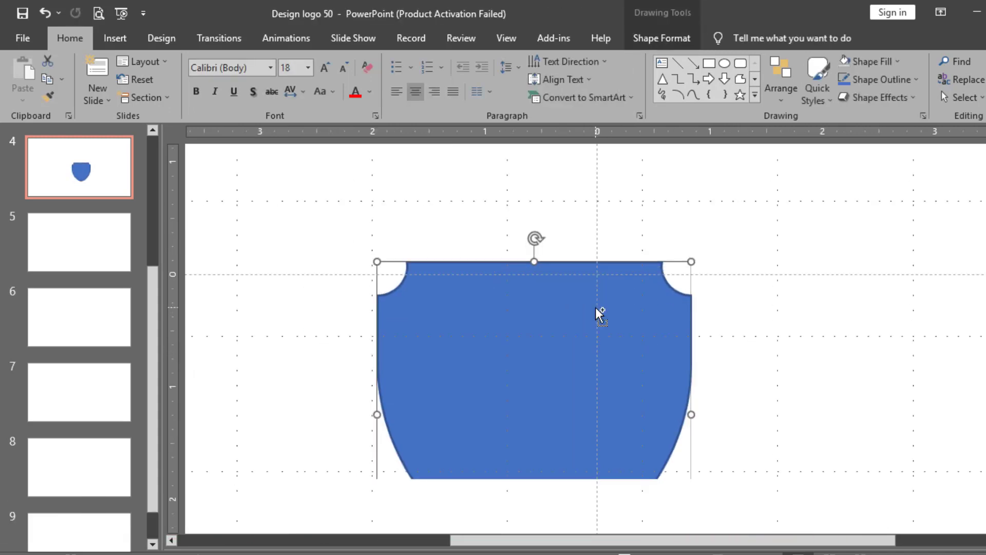
drag(647, 249, 627, 236)
scroll(628, 237, up, 1)
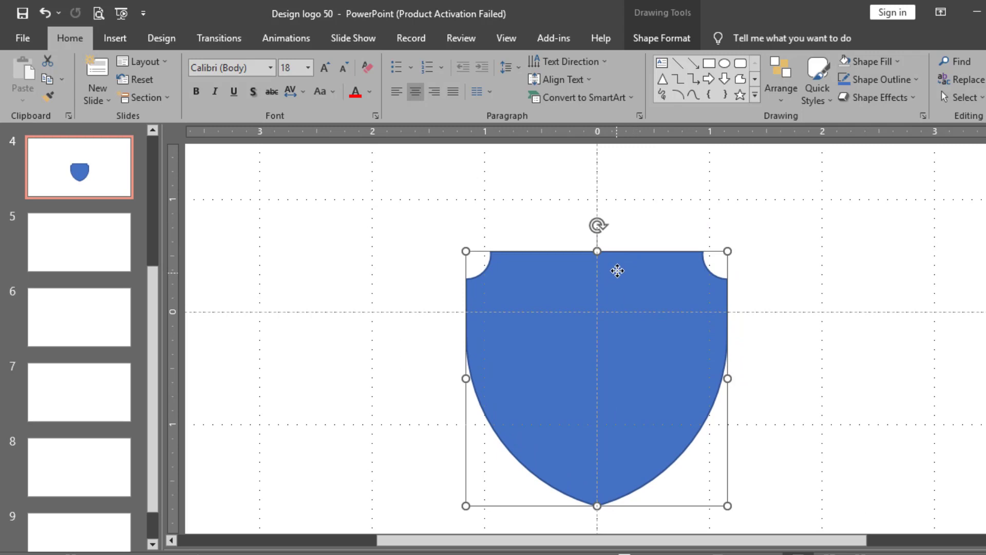
Edit the shield's points to pull the middle of its top edge up into a centred peak.
right_click(617, 271)
key(Escape)
right_click(598, 272)
click(640, 359)
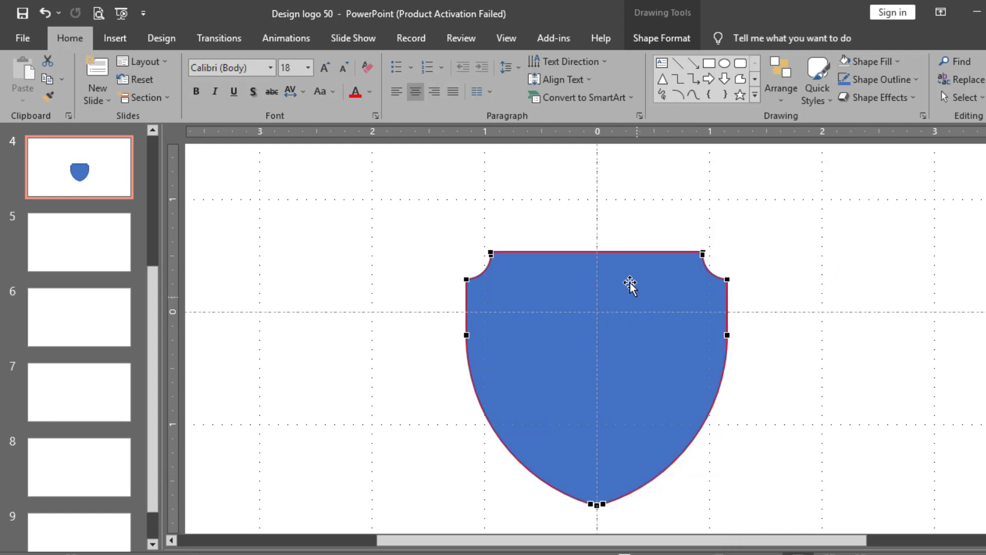
click(596, 252)
drag(594, 248, 597, 206)
click(728, 238)
Place a copy of the shield to the left of the original.
scroll(728, 238, down, 2)
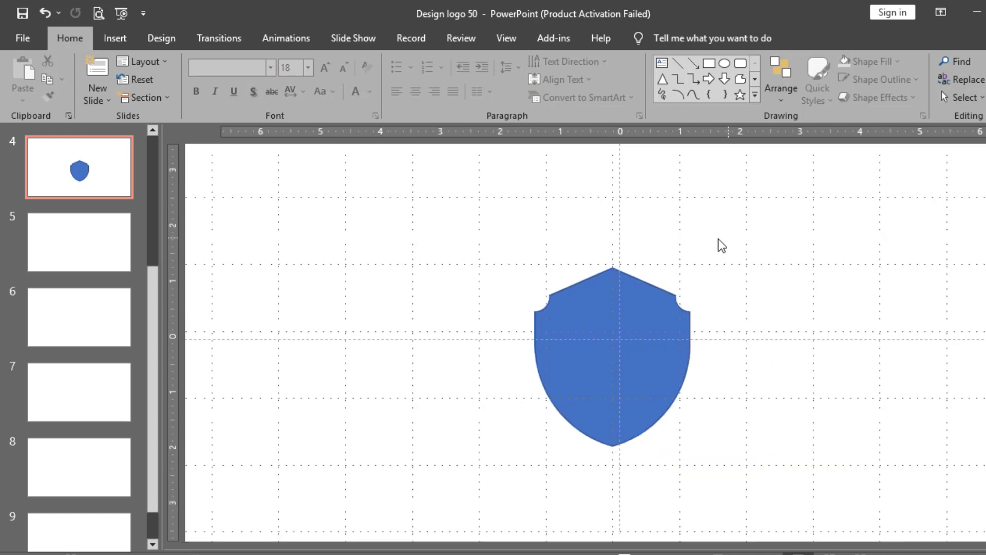
click(617, 363)
scroll(617, 363, up, 2)
drag(617, 362, 373, 332)
click(605, 318)
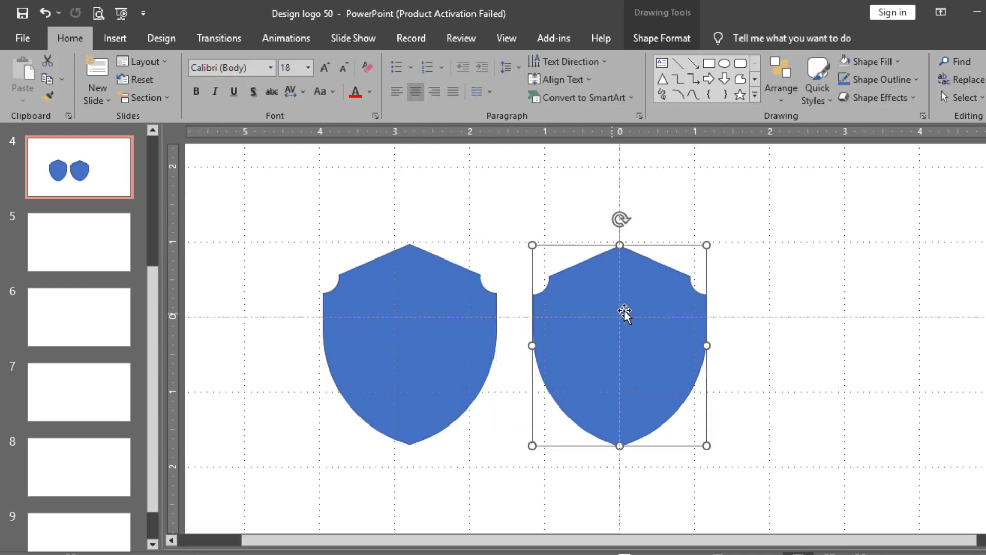
click(756, 329)
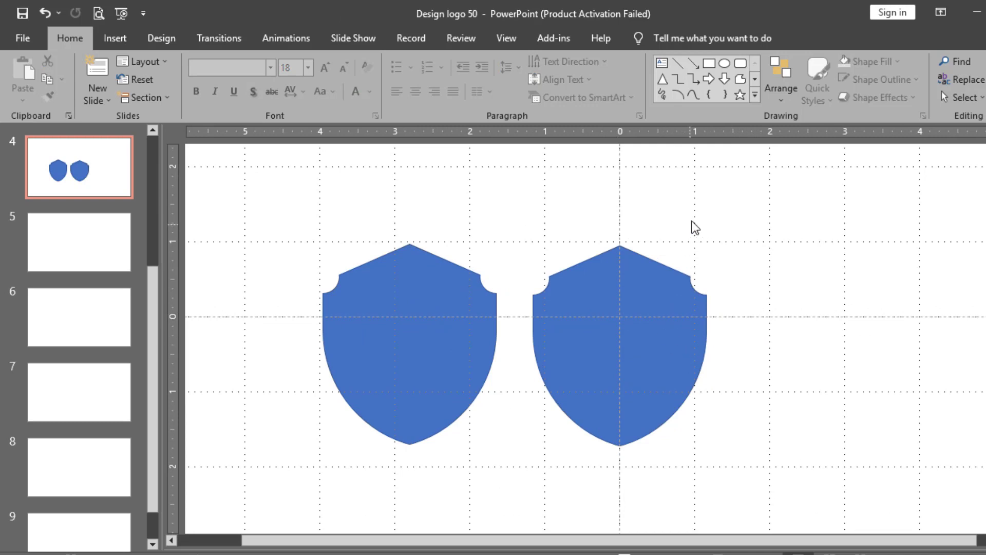
Draw a horizontal rectangle about 3.01" wide and 0.52" high across the middle of the right shield, extending past both sides.
scroll(693, 226, up, 2)
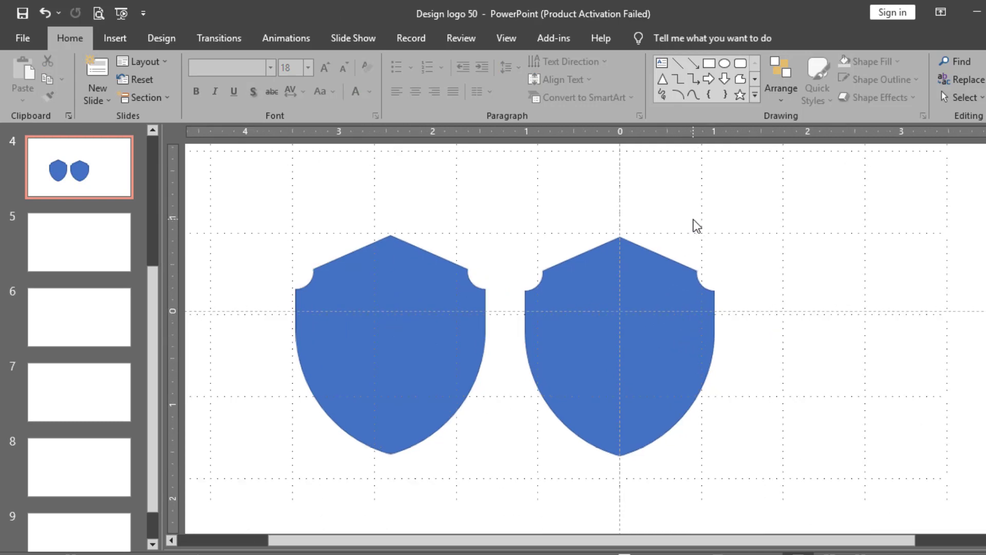
click(708, 64)
mouse_move(491, 317)
mouse_down()
mouse_move(775, 370)
mouse_move(749, 339)
mouse_up()
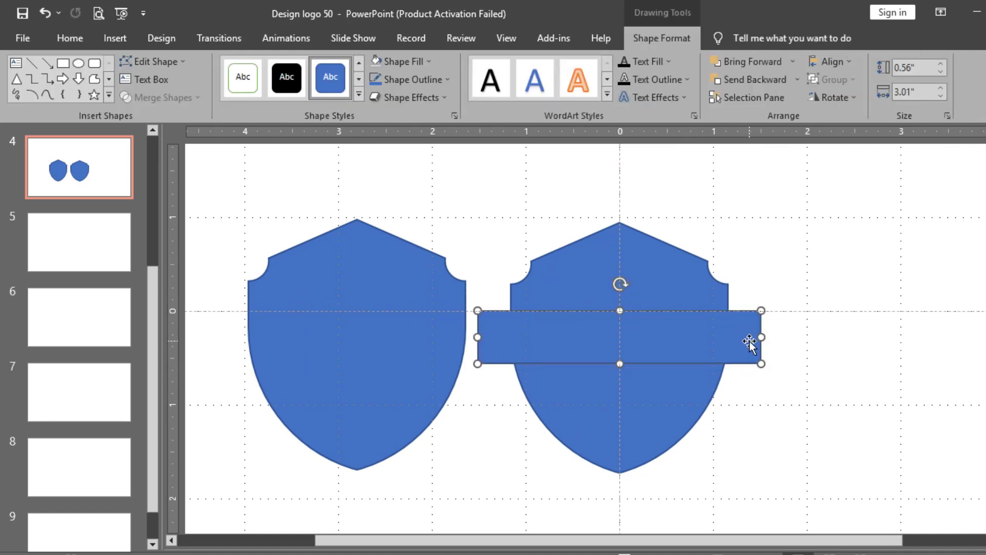
drag(622, 363, 621, 359)
click(711, 196)
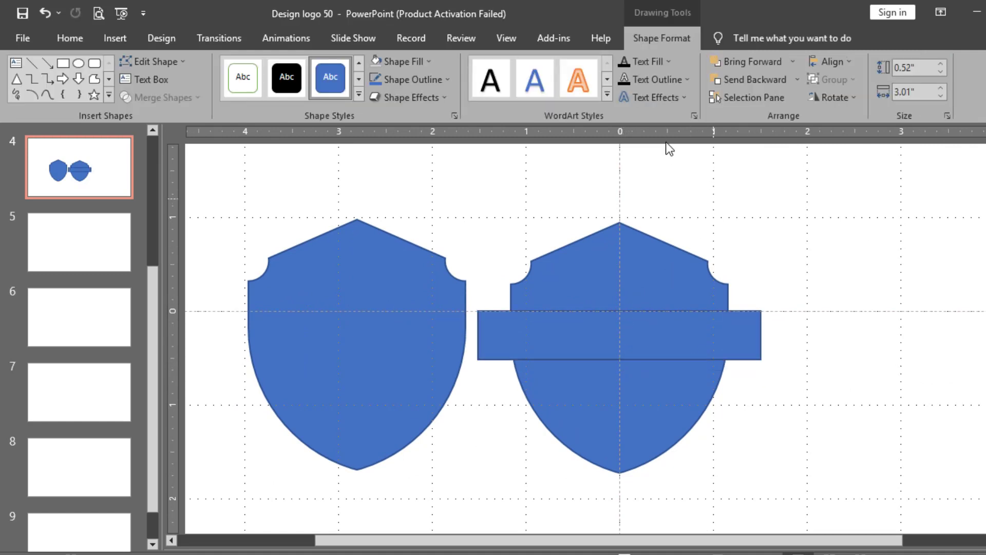
Add a text box reading "RABBIT FOOTBALL" above the right shield.
click(701, 187)
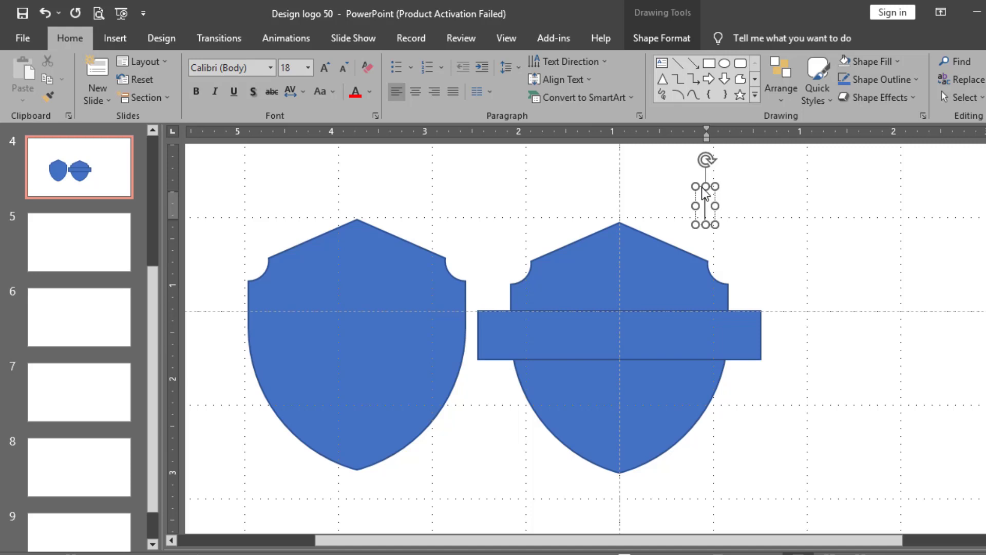
text(RA)
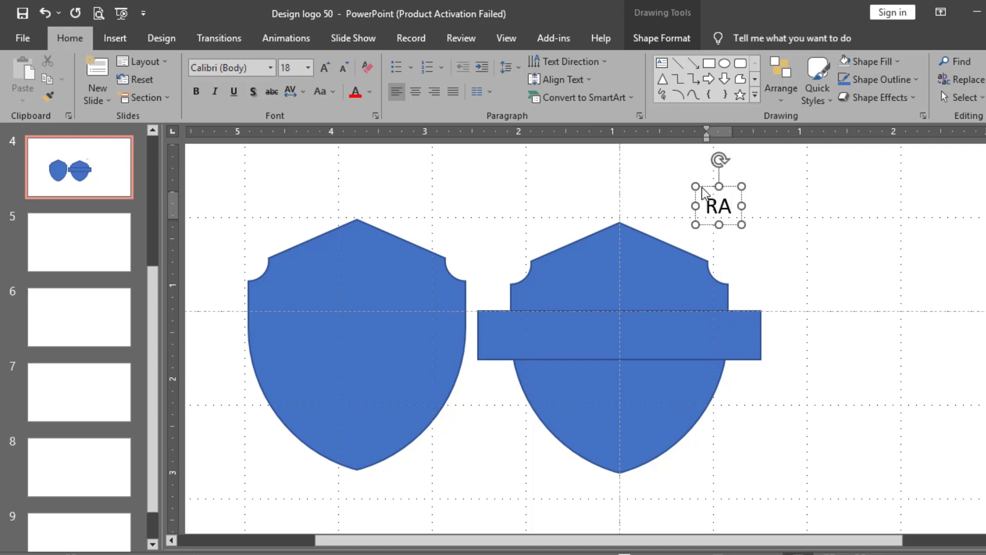
text(BBI)
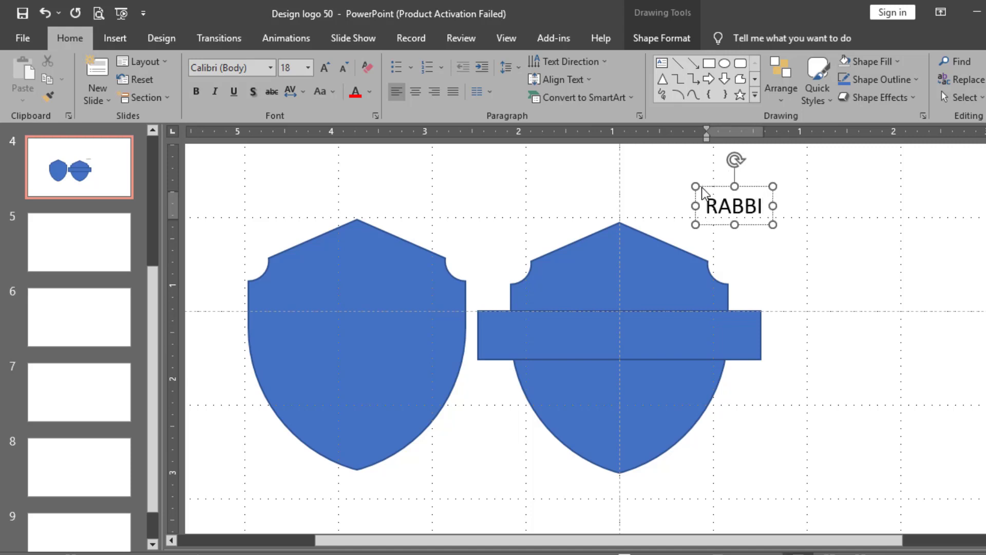
text(T D)
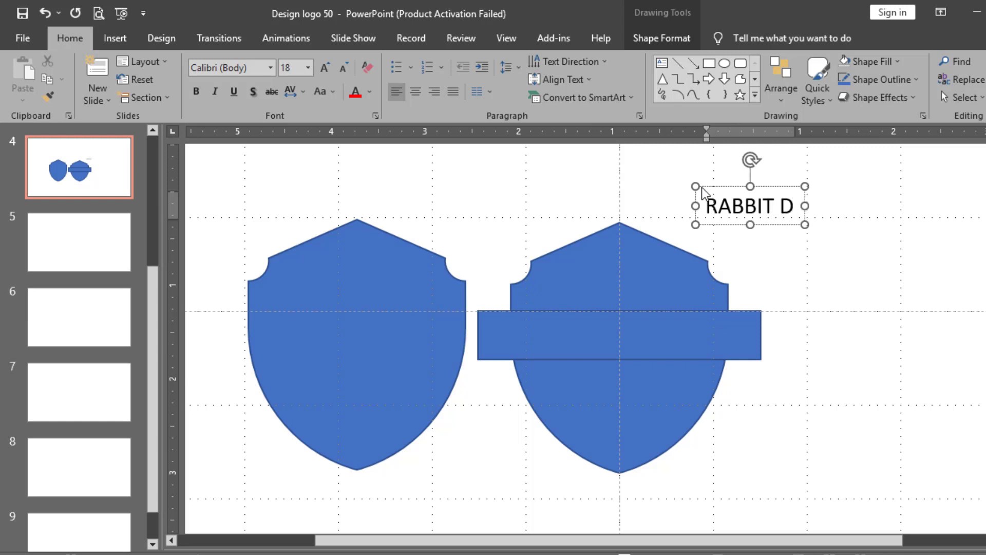
key(BackSpace)
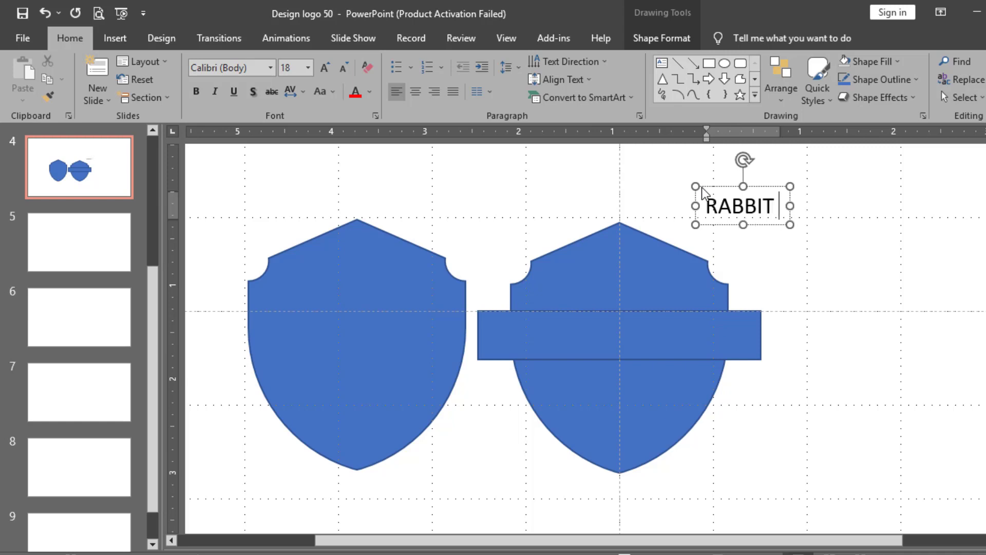
text(D)
key(BackSpace)
text(Co)
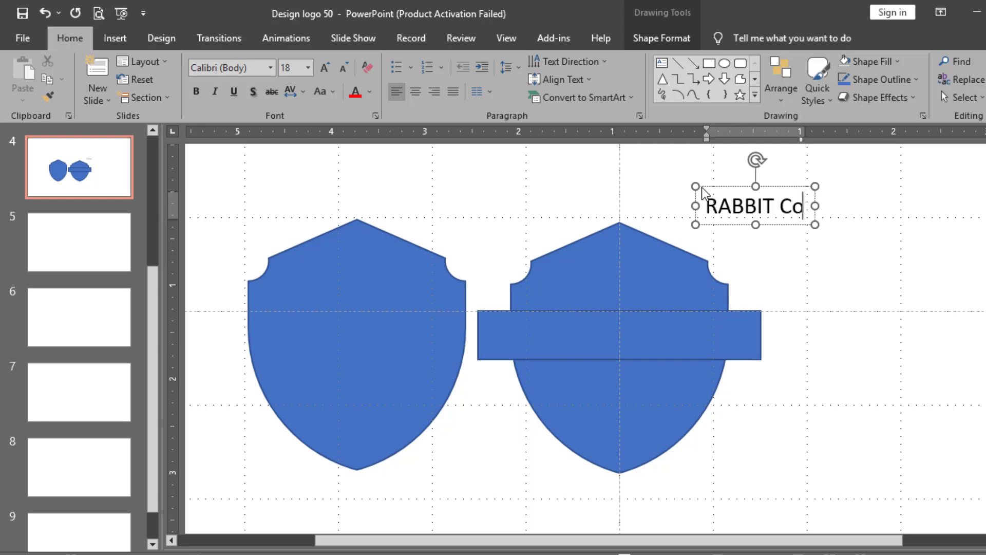
key(BackSpace)
key(BackSpace)
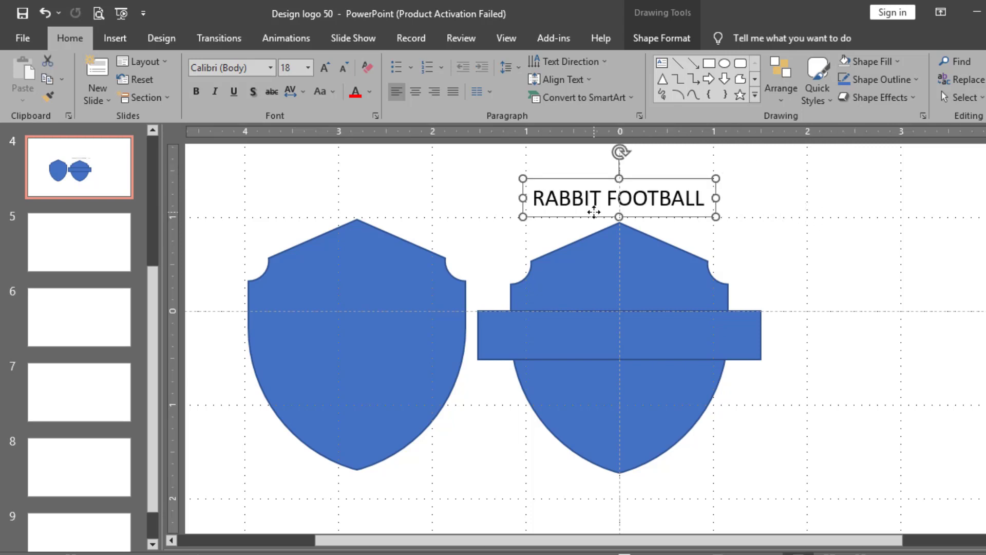
Move the RABBIT FOOTBALL text onto the band across the right shield and make it bold with a text shadow.
drag(593, 212, 585, 339)
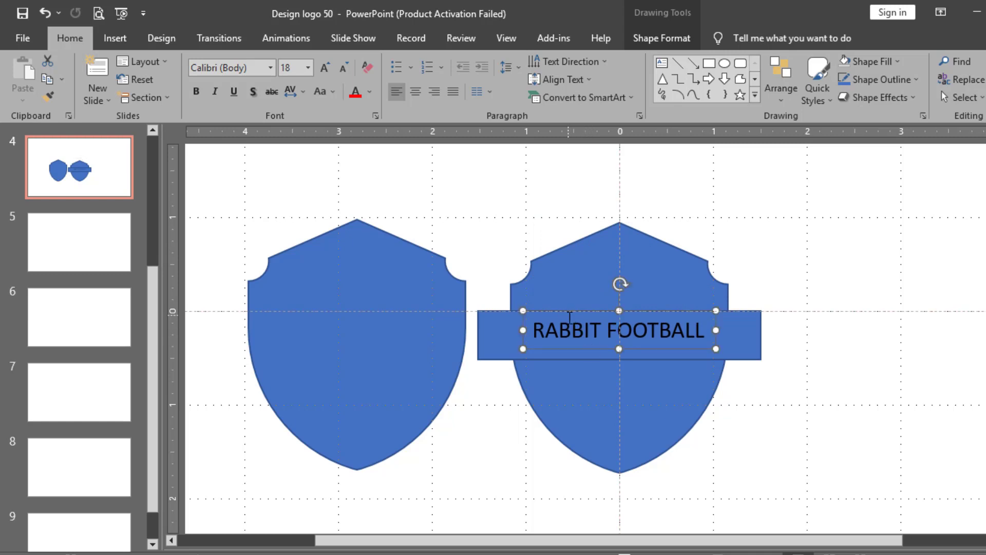
click(249, 93)
click(196, 92)
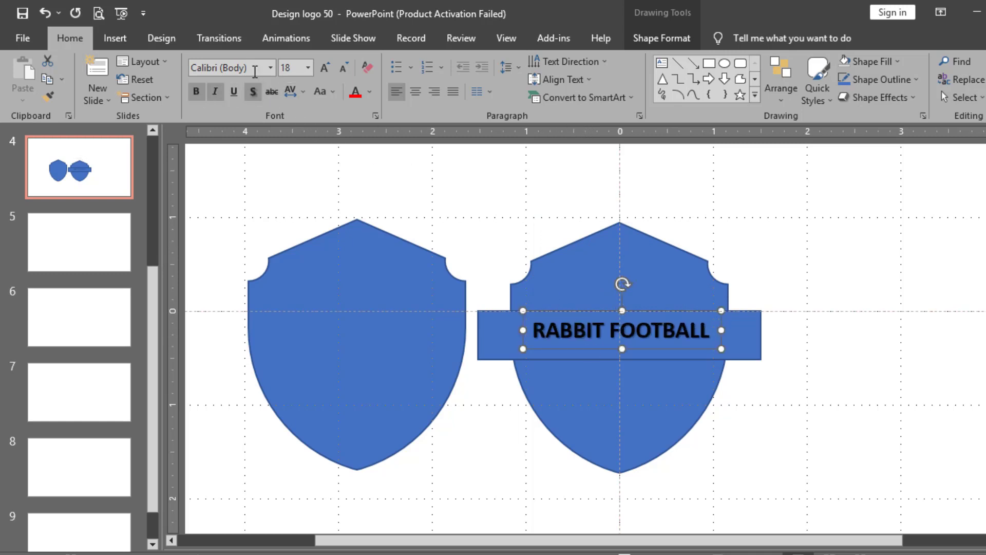
Set the font size of the RABBIT FOOTBALL text to 22 and keep the text positioned on the band.
click(323, 67)
click(324, 68)
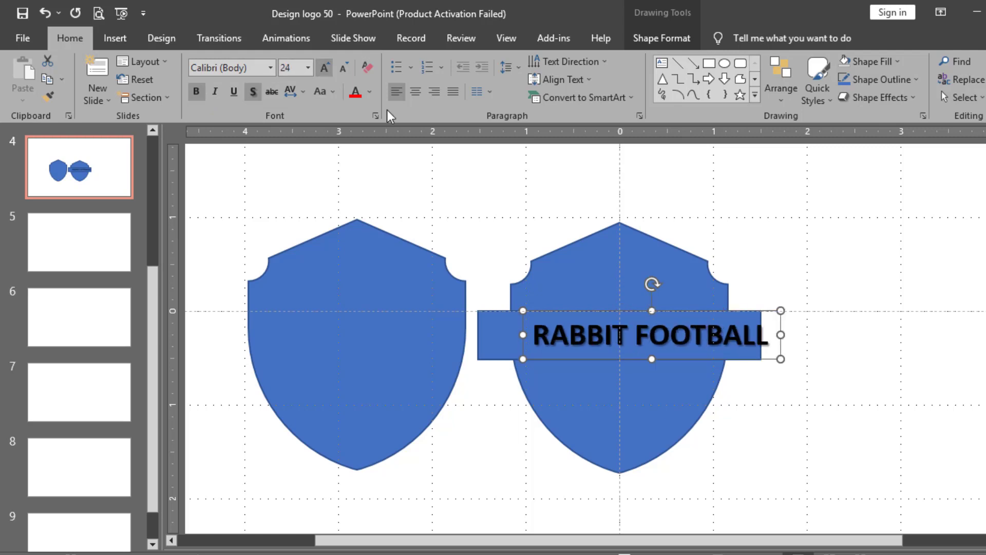
drag(779, 331, 750, 323)
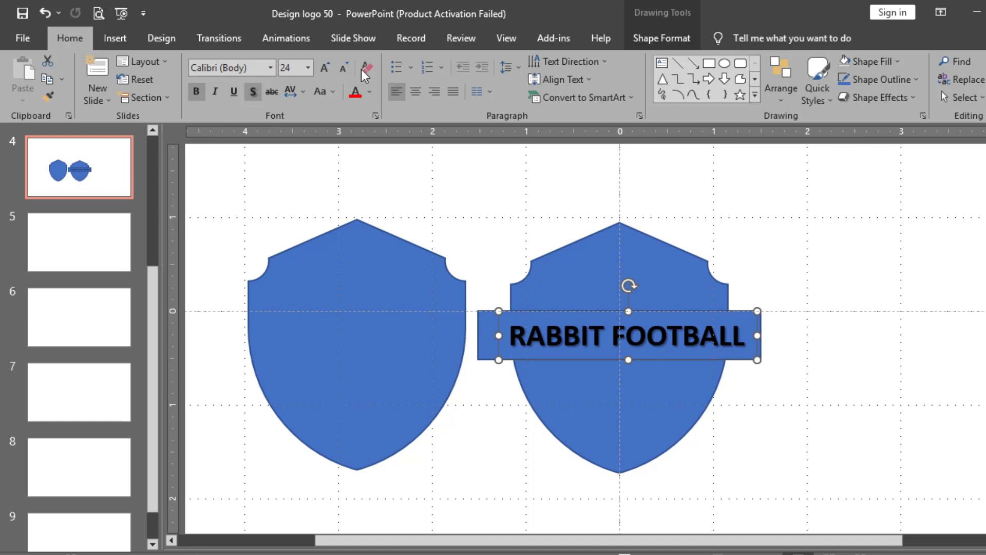
click(349, 64)
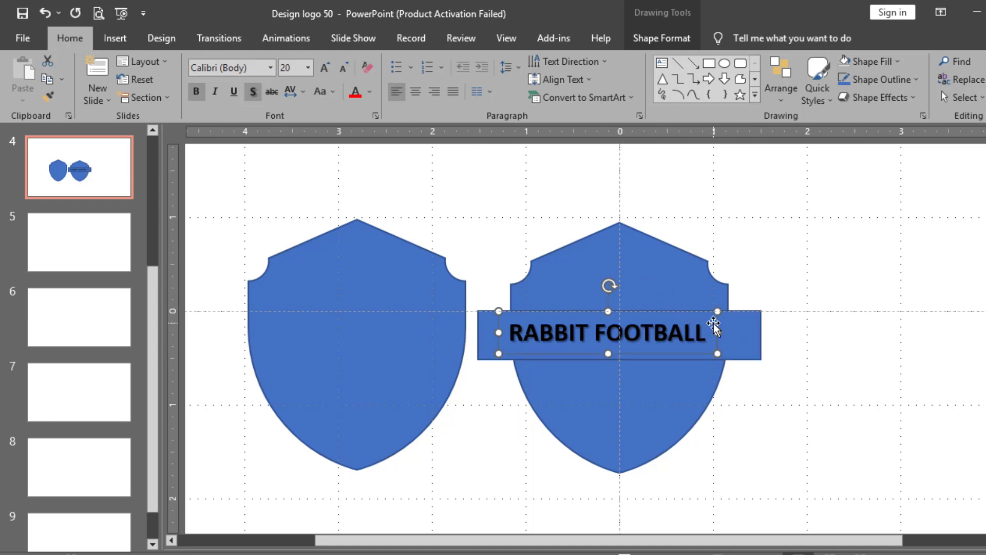
drag(714, 324, 727, 324)
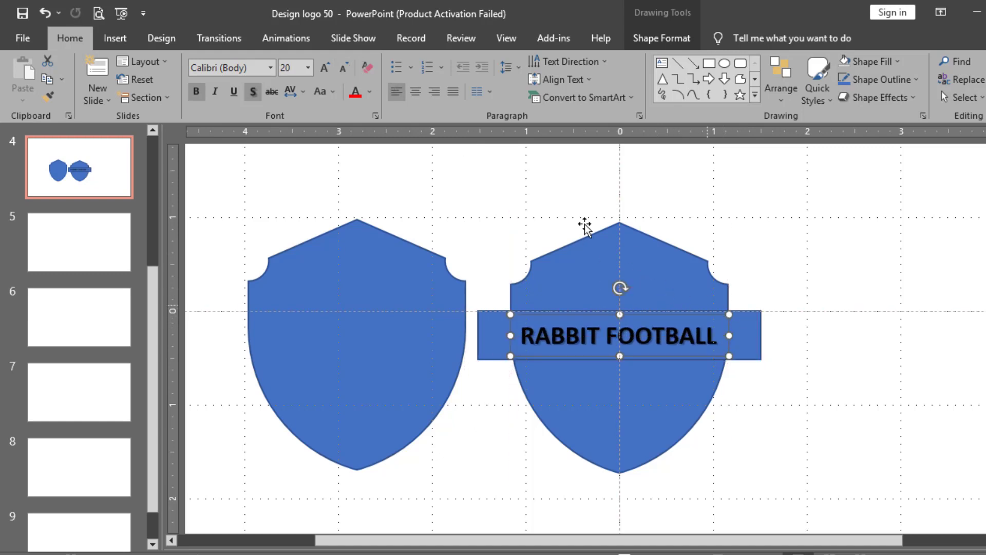
click(330, 62)
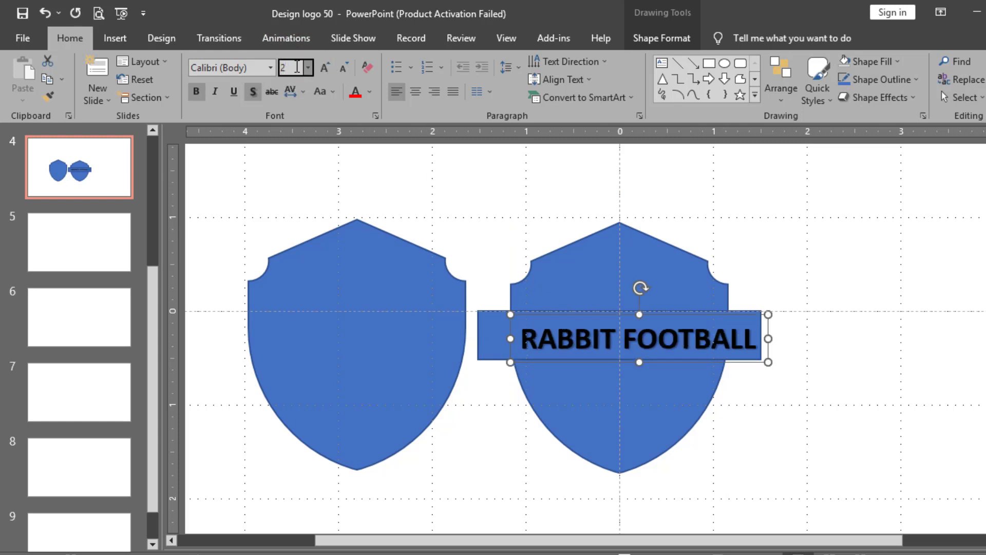
key(Return)
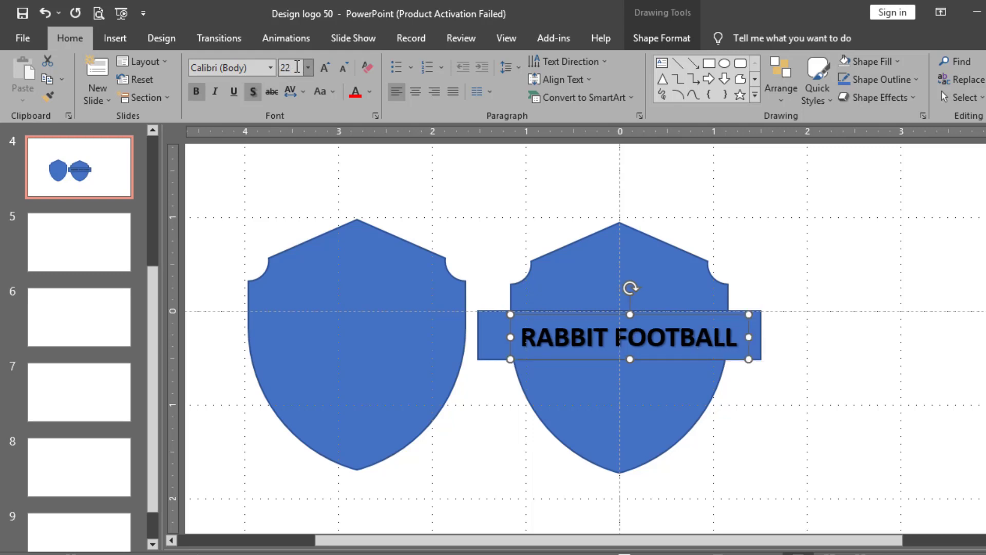
Nudge the RABBIT FOOTBALL text up and to the left so it is centred on the band and the vertical guide.
drag(743, 328, 742, 327)
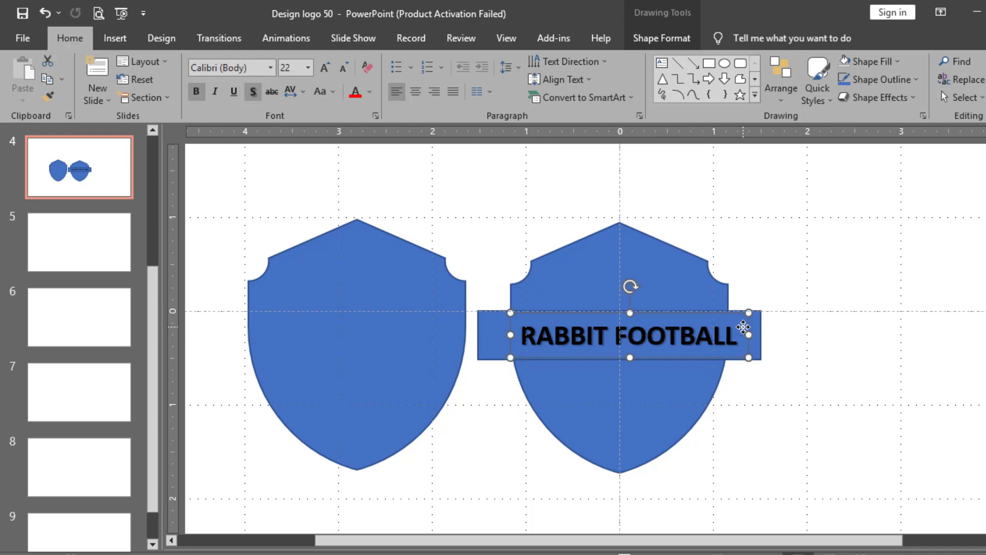
key(ctrl+Left)
key(ctrl+Left)
key(ctrl+Left)
key(ctrl+Left)
key(ctrl+Left)
key(ctrl+Left)
key(ctrl+Left)
key(ctrl+Left)
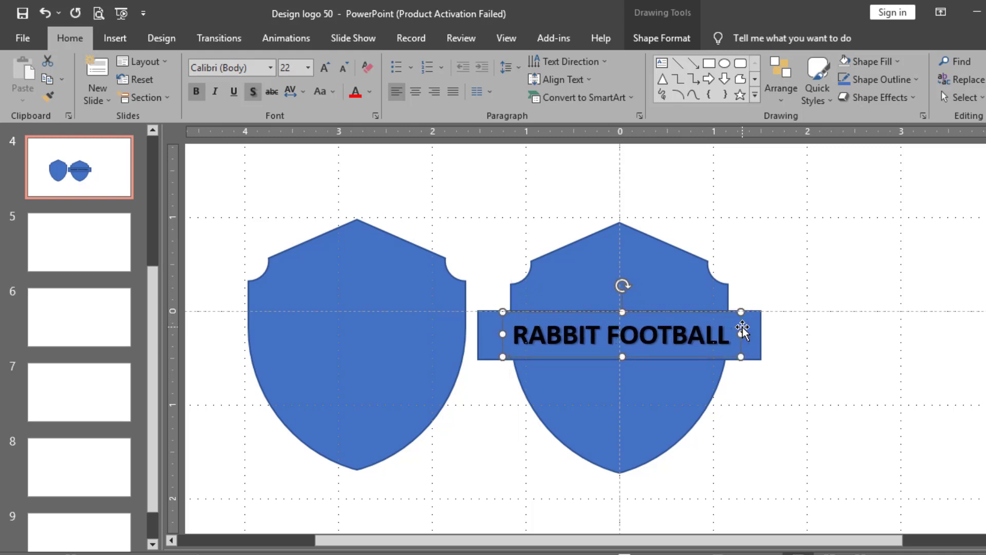
Fragment the right shield and the band rectangle into separate pieces where they overlap.
click(686, 387)
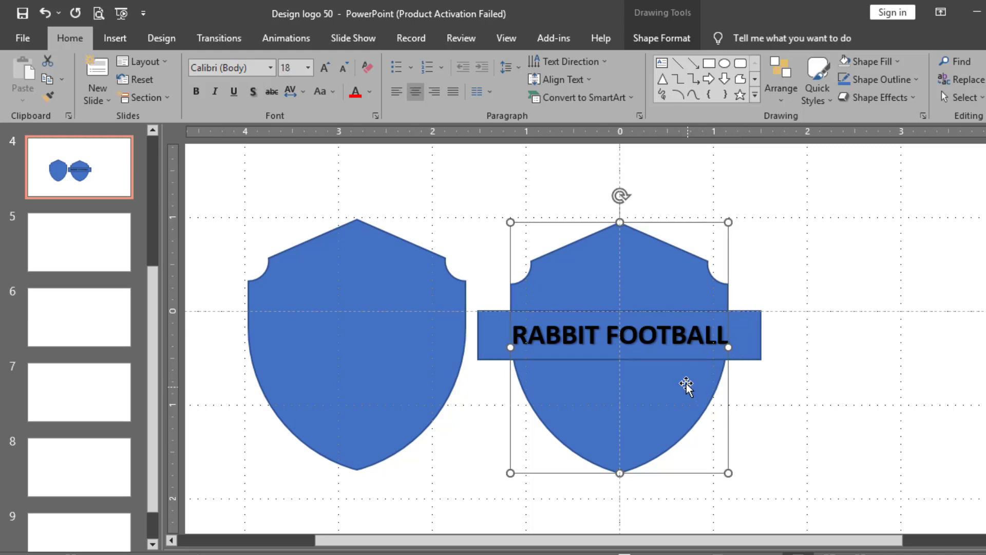
shift+click(742, 327)
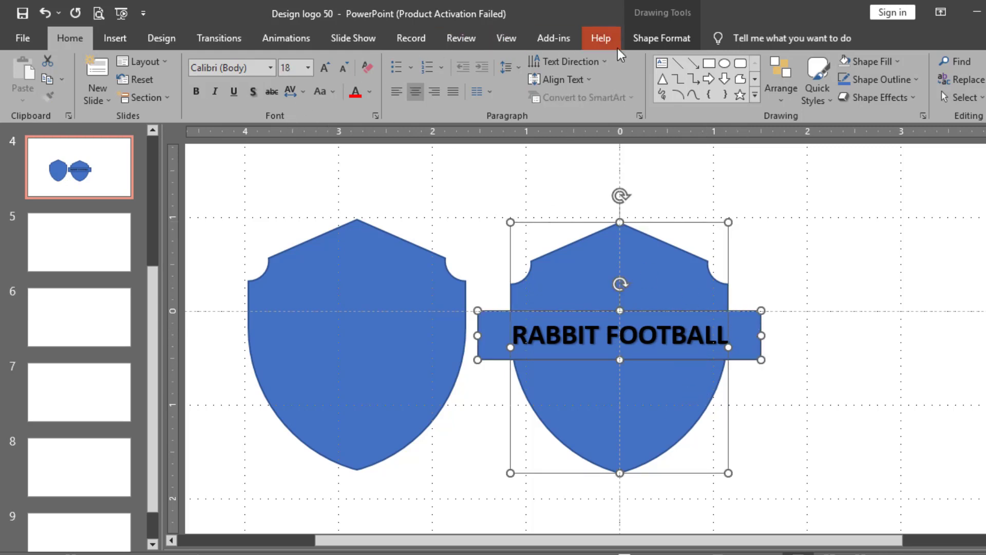
click(643, 36)
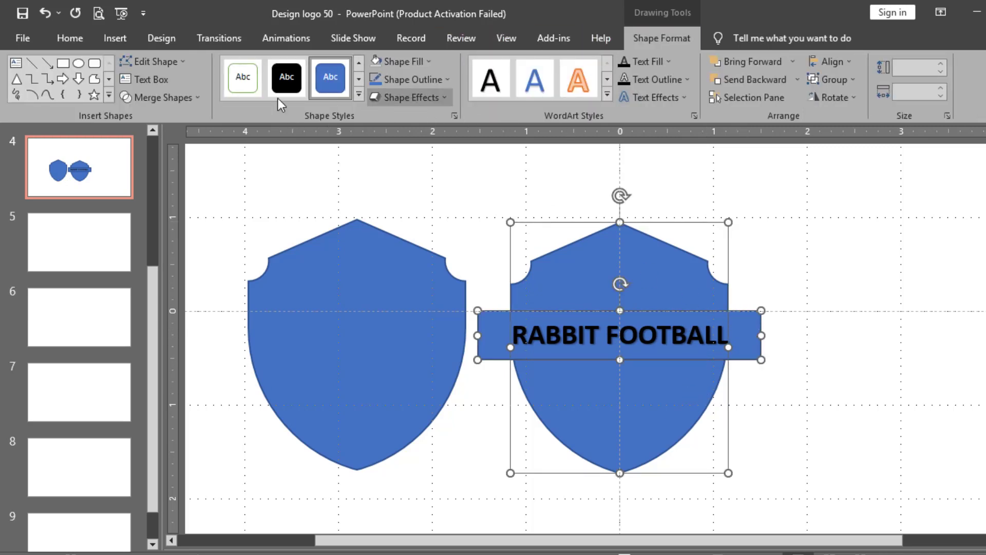
click(180, 97)
click(174, 152)
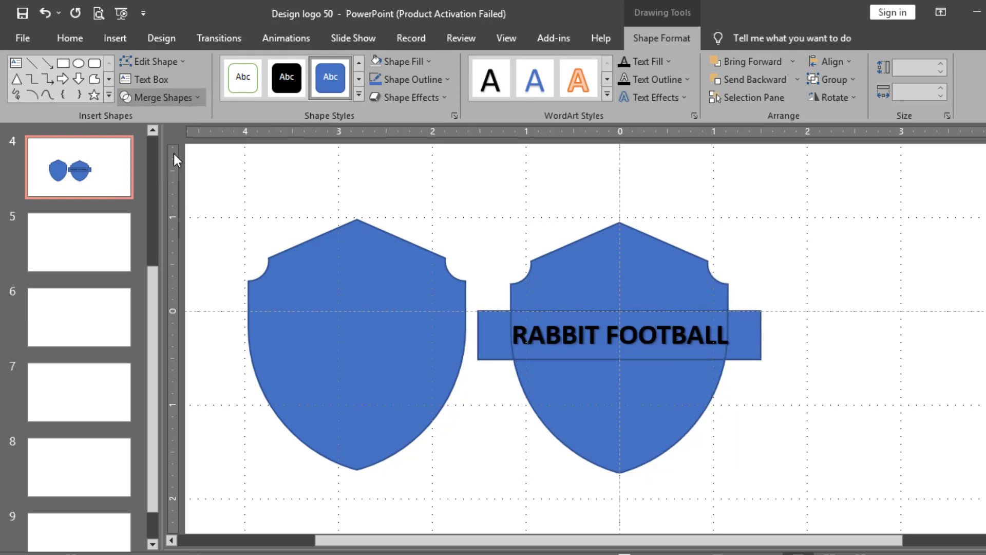
Delete the two band ends that stick out past the sides of the right shield.
click(869, 294)
click(750, 336)
key(Delete)
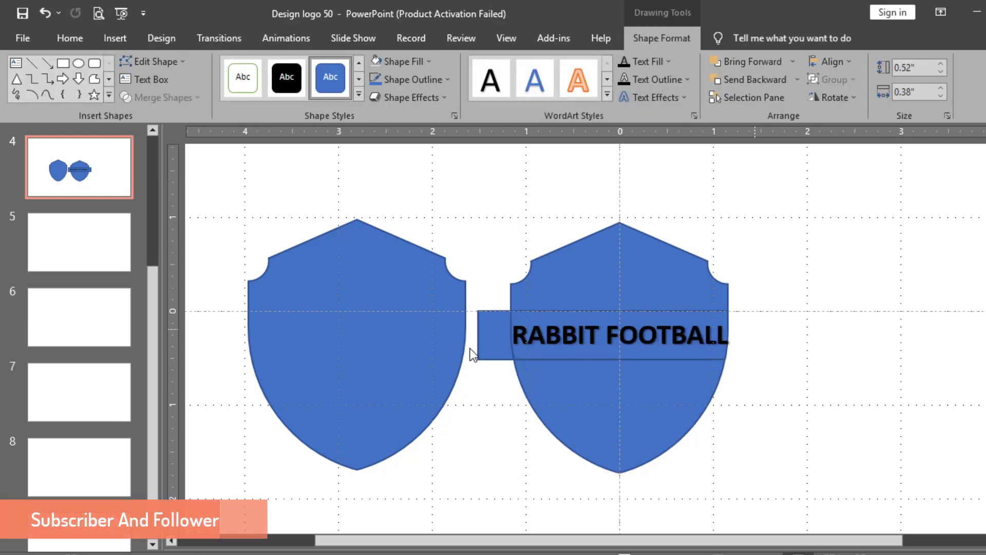
click(485, 349)
key(Delete)
Move the text aside, delete the band piece inside the right shield, and place the text in the resulting gap.
click(525, 355)
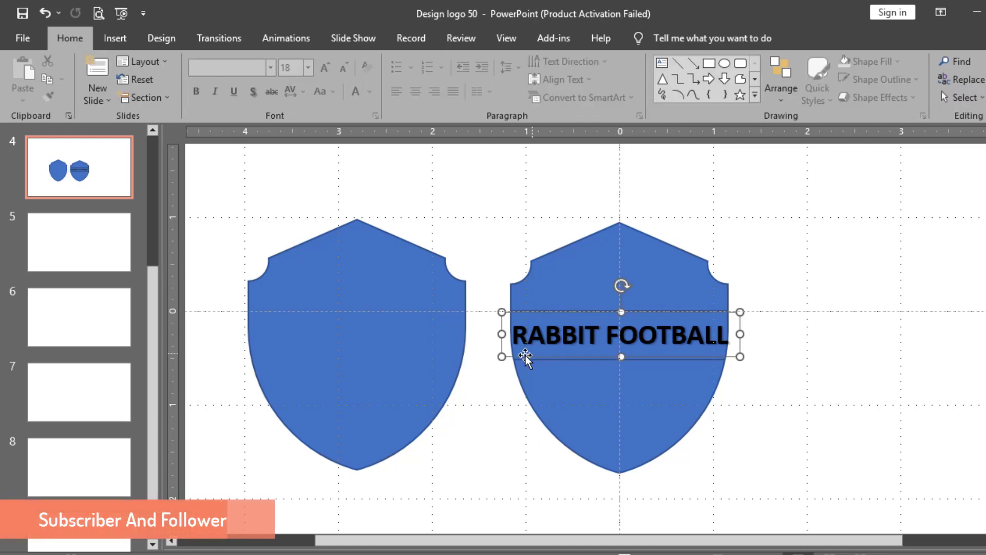
drag(735, 347, 786, 295)
click(713, 346)
key(Delete)
click(747, 316)
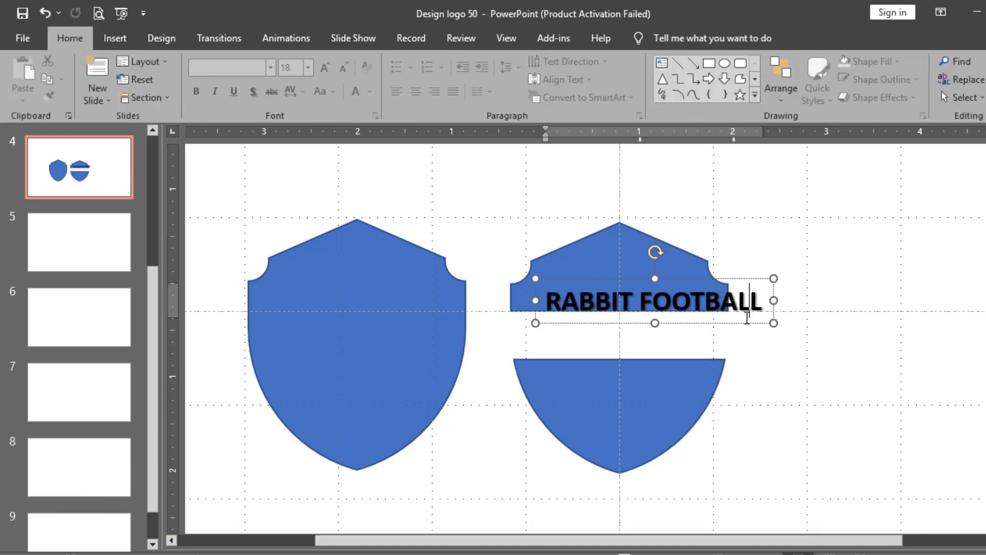
drag(746, 322, 712, 356)
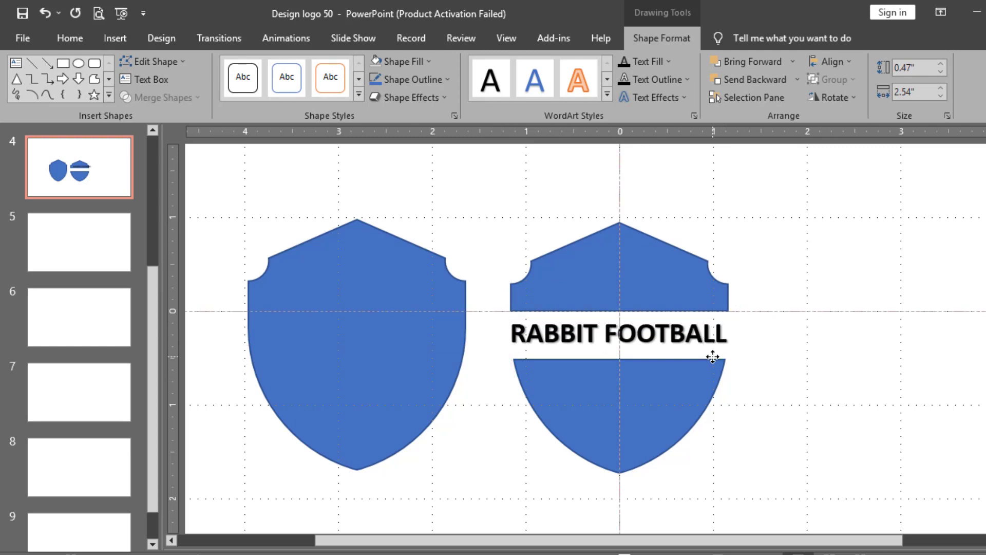
Place a five-pointed star about 0.5" wide and 0.5" high, centred in the upper section of the right shield.
shift+click(692, 293)
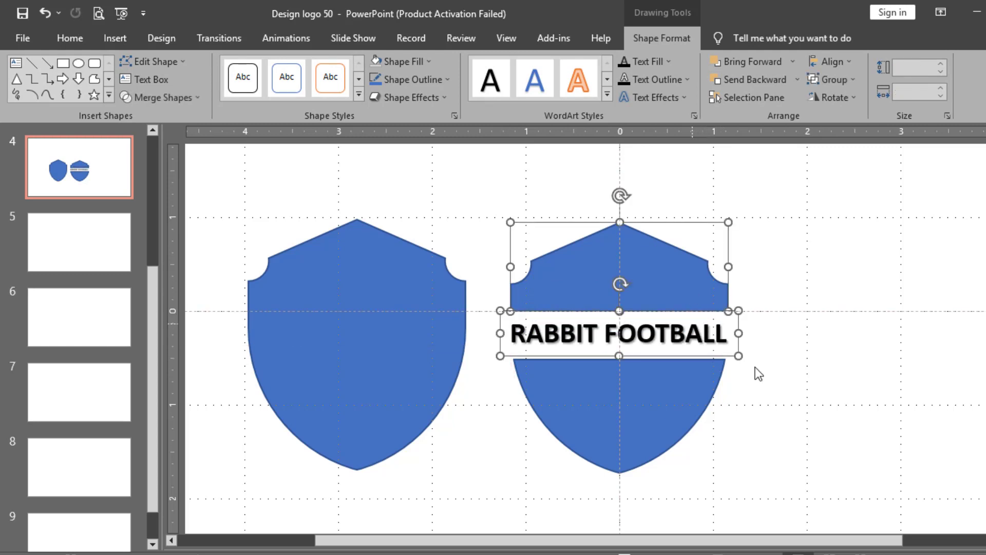
click(767, 376)
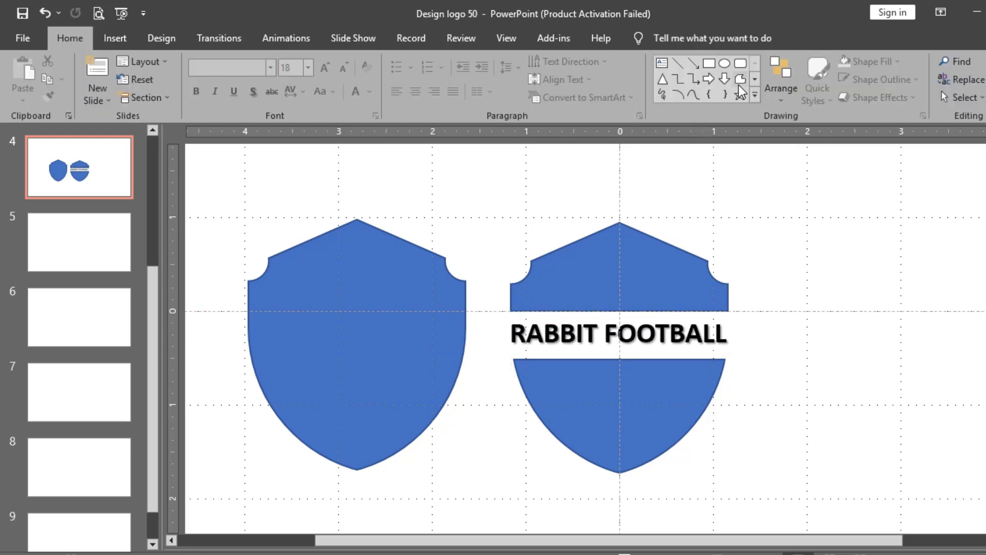
mouse_move(743, 203)
mouse_down()
mouse_move(771, 225)
mouse_move(645, 249)
mouse_move(622, 267)
mouse_up()
Fill the right shield's upper section with standard dark blue and remove its outline.
click(636, 233)
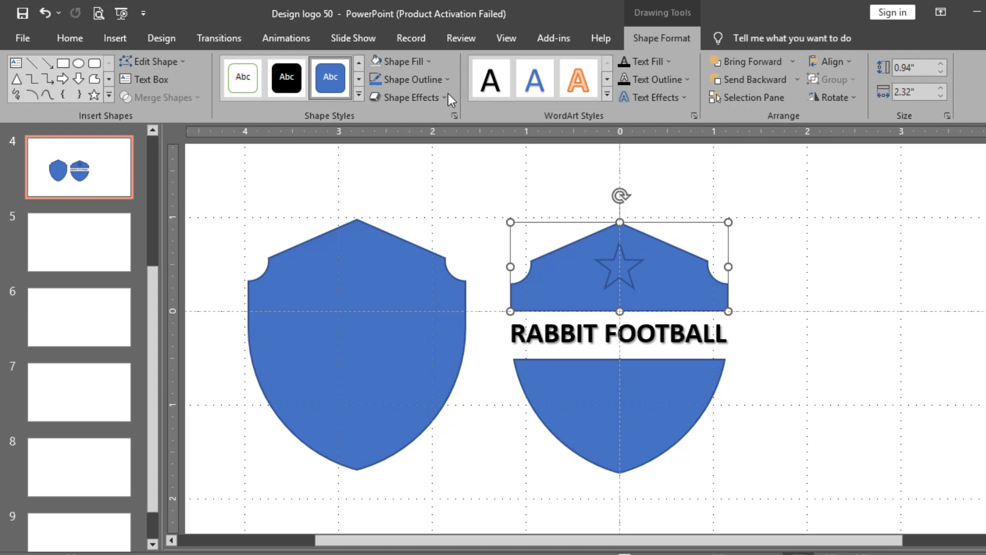
click(428, 63)
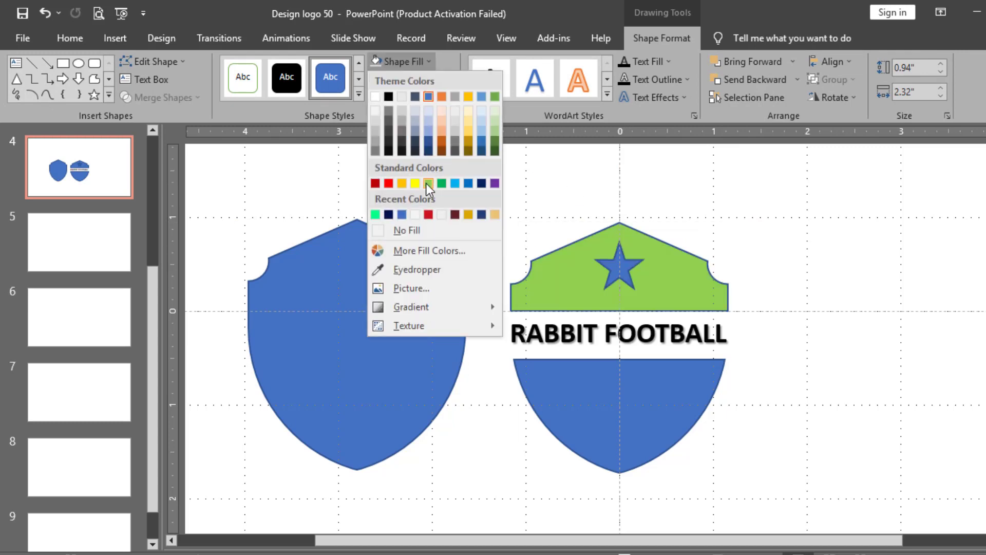
click(481, 184)
click(448, 80)
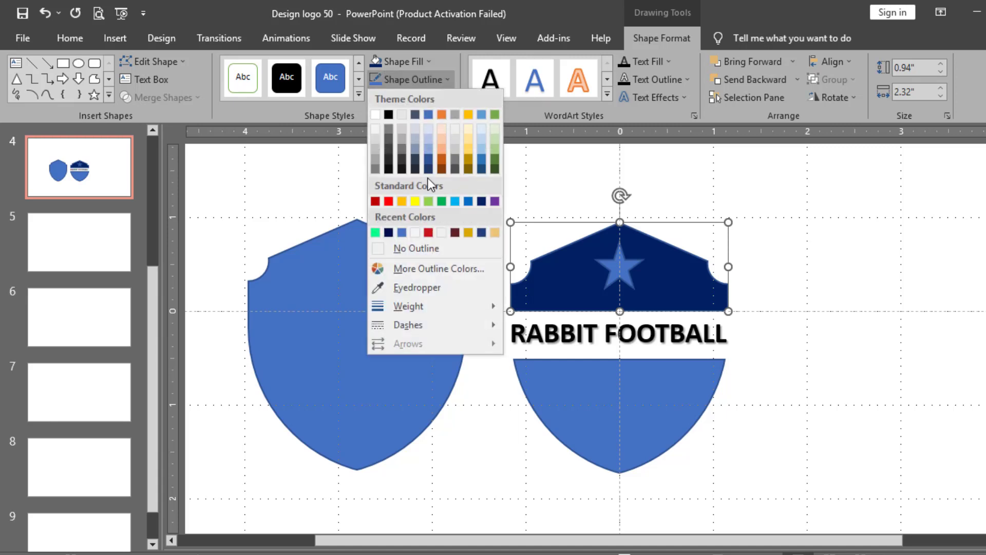
click(416, 248)
Fill the right shield's lower section with standard dark red and remove its outline.
click(563, 389)
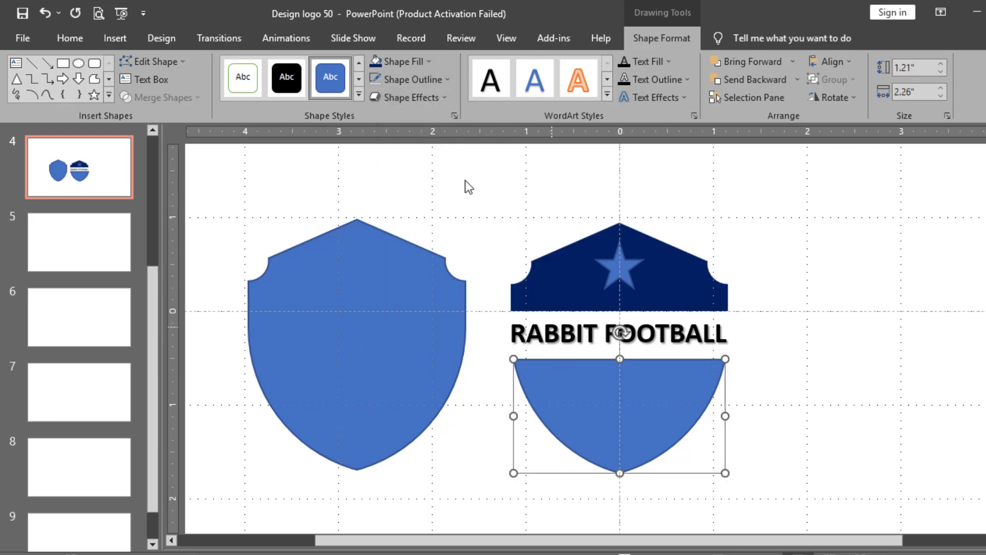
click(428, 64)
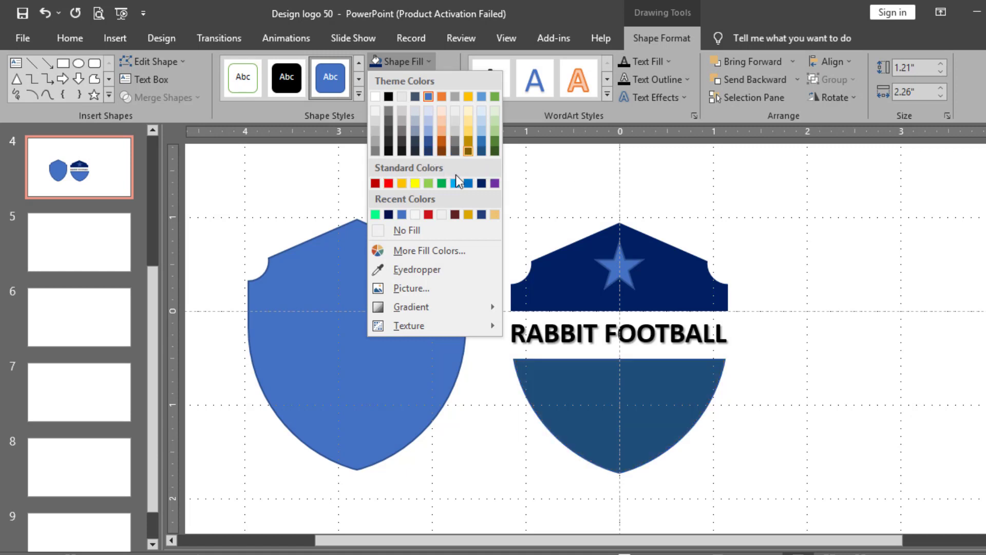
click(374, 184)
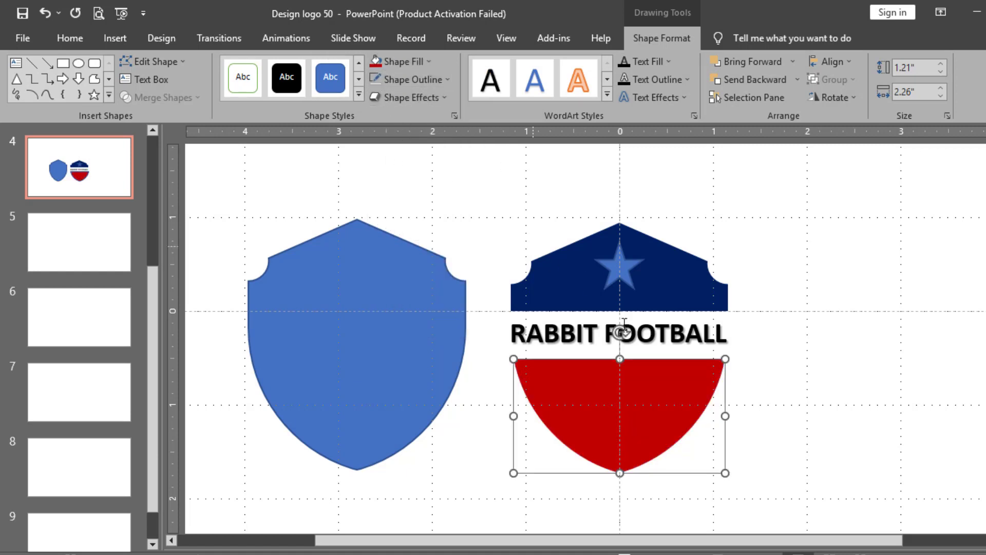
Fill the star in the upper section with white and remove its outline.
click(671, 344)
scroll(645, 288, up, 5)
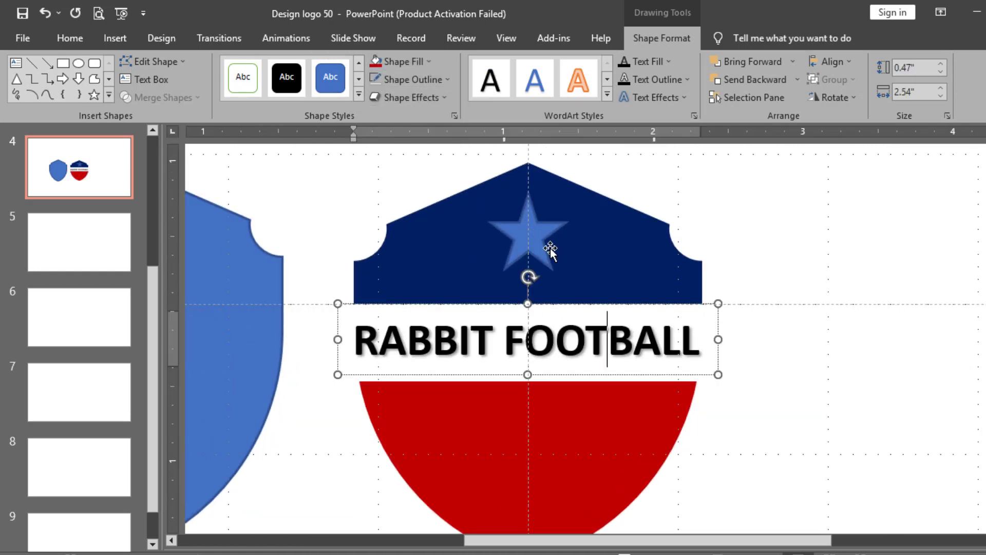
click(536, 239)
click(431, 61)
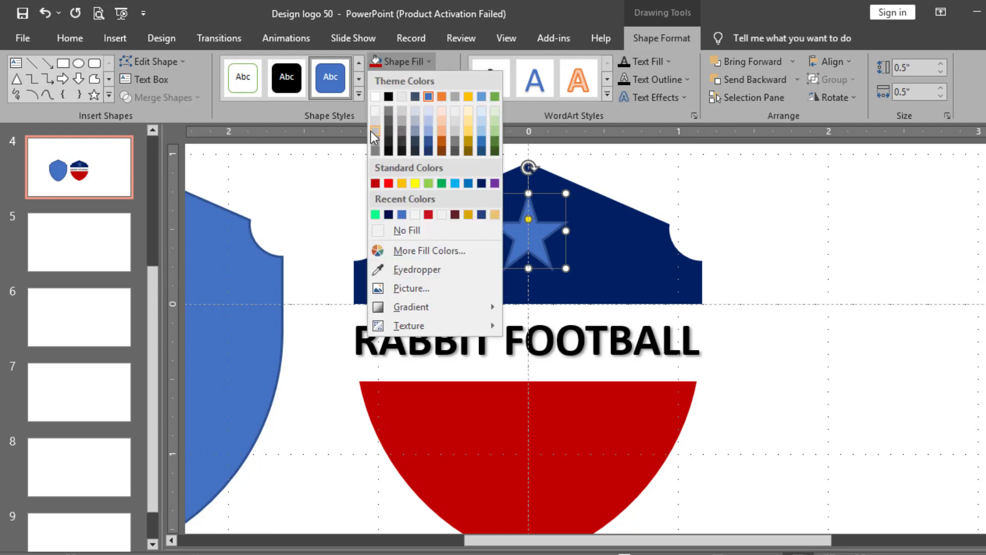
click(375, 96)
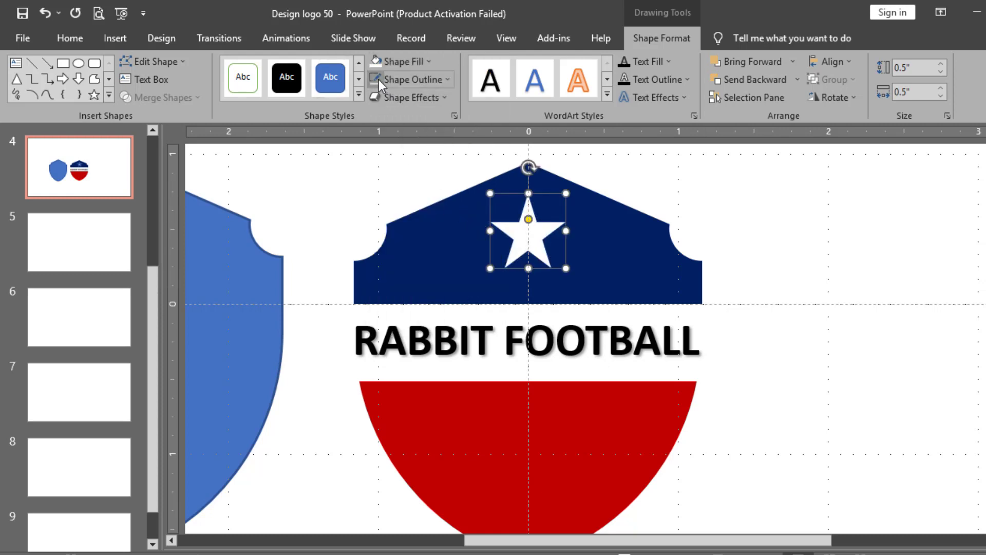
Add two smaller white star copies about 0.32" in size, one on each side of the central star, level with each other.
drag(540, 242, 464, 264)
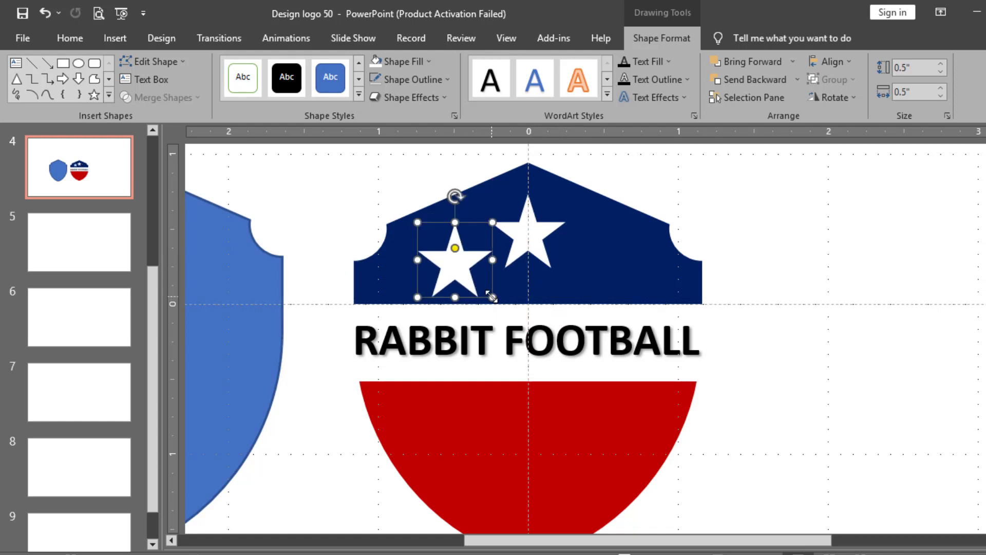
drag(491, 296, 457, 261)
key(ctrl+z)
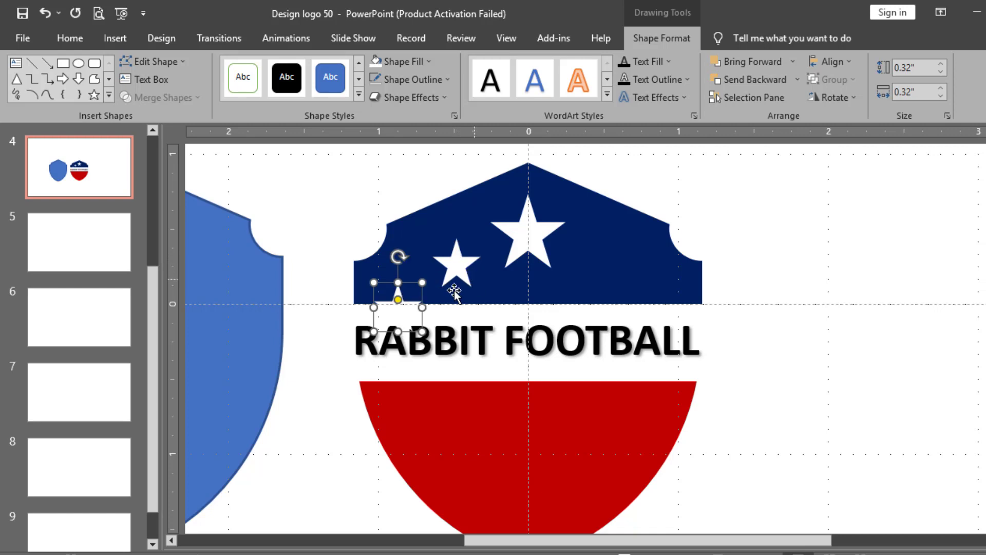
drag(406, 314, 593, 271)
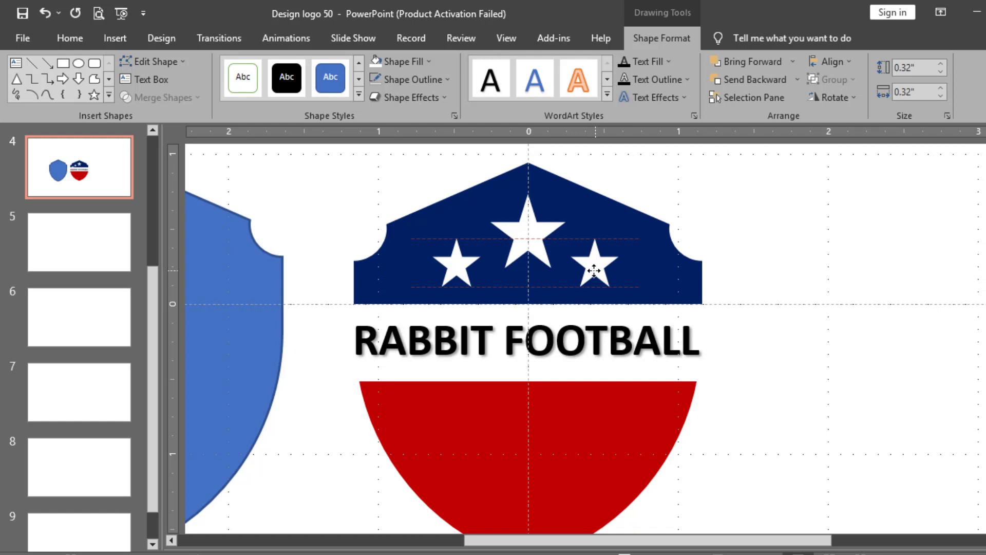
drag(597, 271, 597, 270)
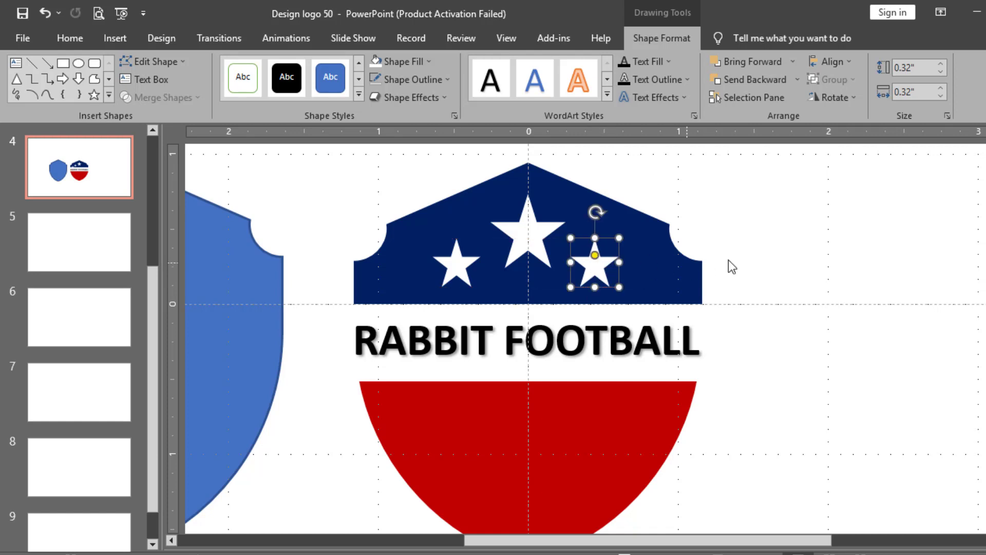
Draw a Sun shape about 1.04" in size and centre it on the red lower section.
click(730, 263)
scroll(731, 264, down, 4)
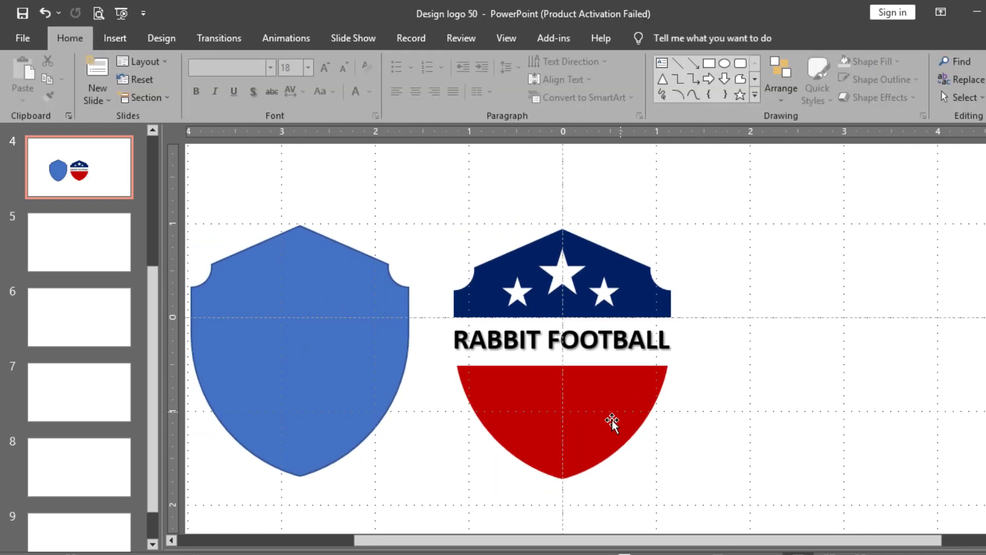
scroll(590, 446, up, 1)
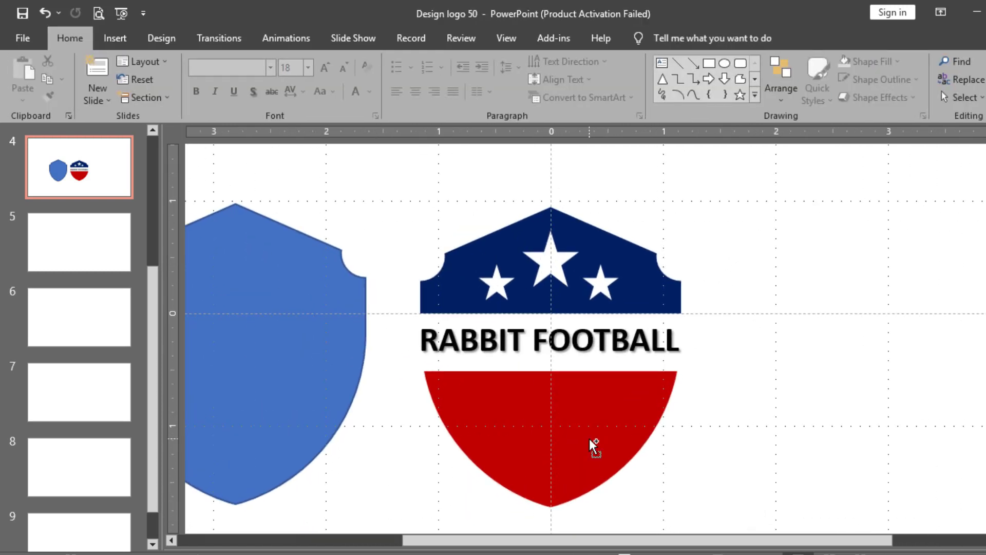
scroll(594, 445, down, 1)
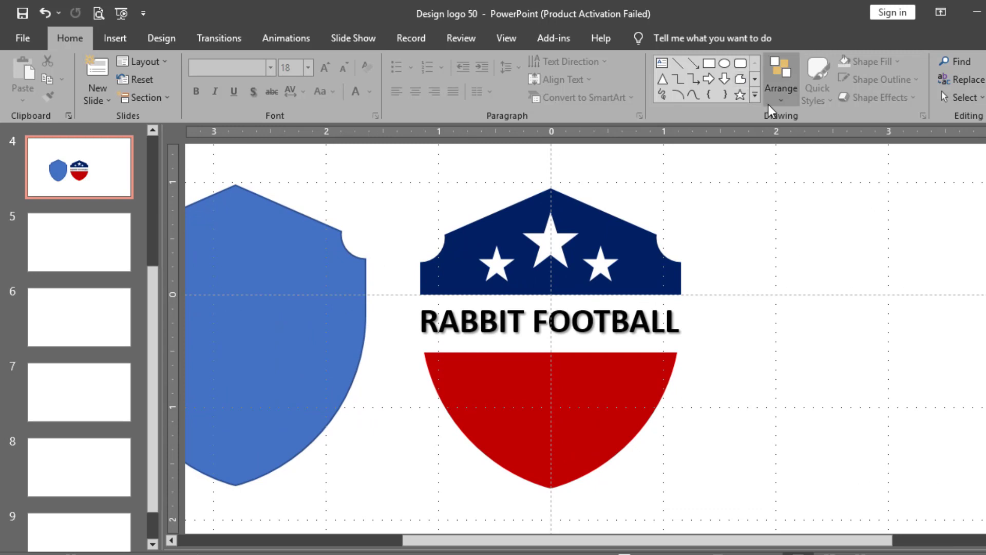
click(754, 95)
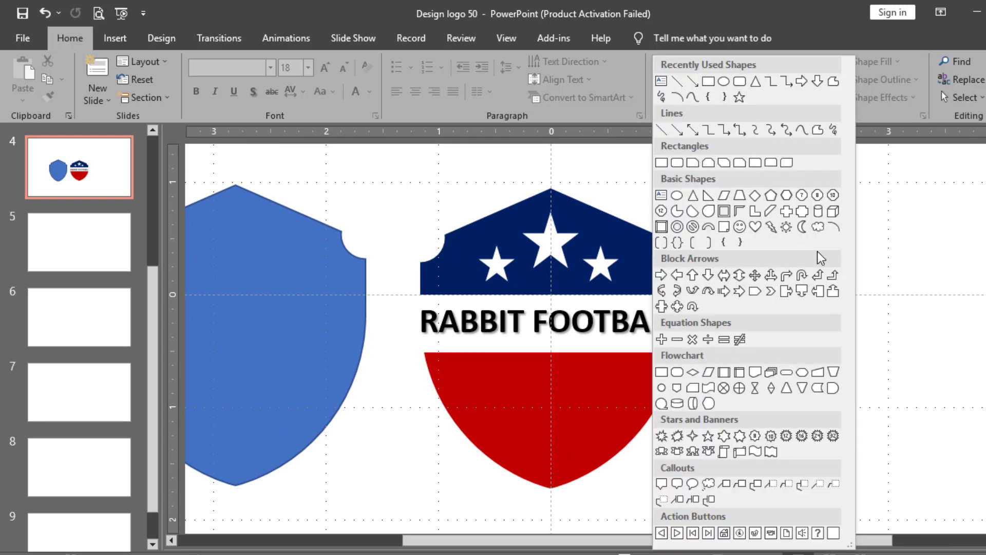
click(785, 227)
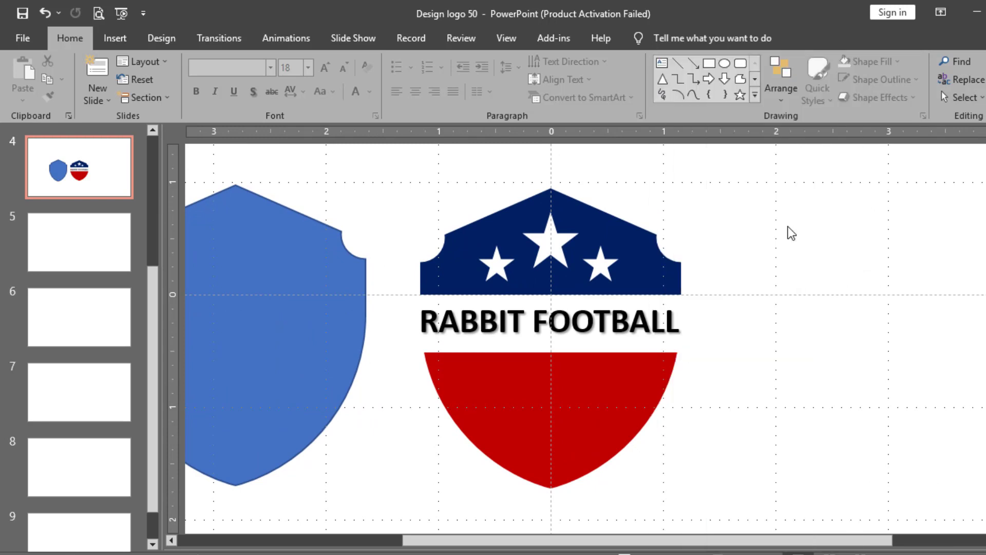
mouse_move(774, 211)
mouse_down()
mouse_move(858, 325)
mouse_move(892, 330)
mouse_up()
drag(842, 266, 553, 403)
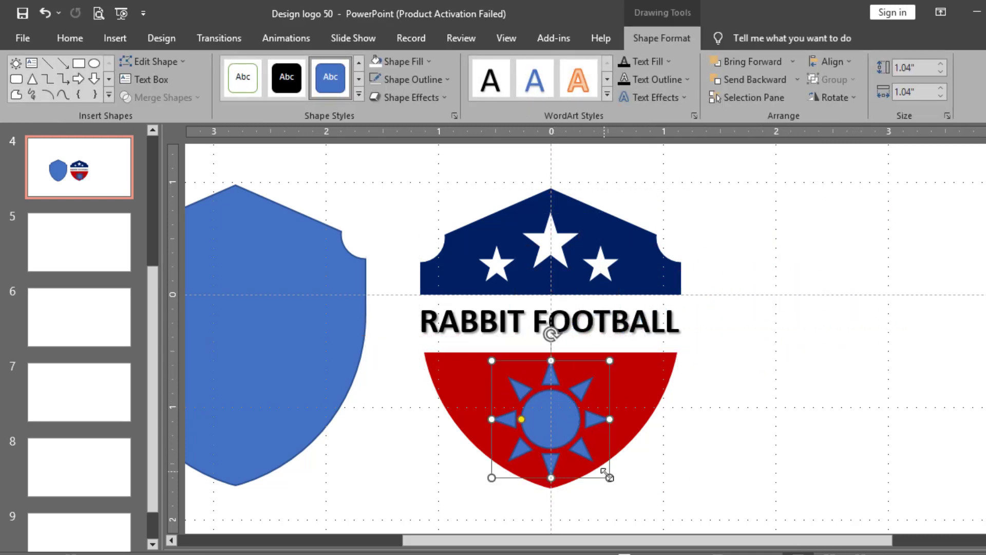
Shrink the sun to about 0.91", re-centre it in the red section, fill it with white and remove its outline.
drag(599, 470, 583, 455)
drag(565, 418, 562, 417)
click(374, 63)
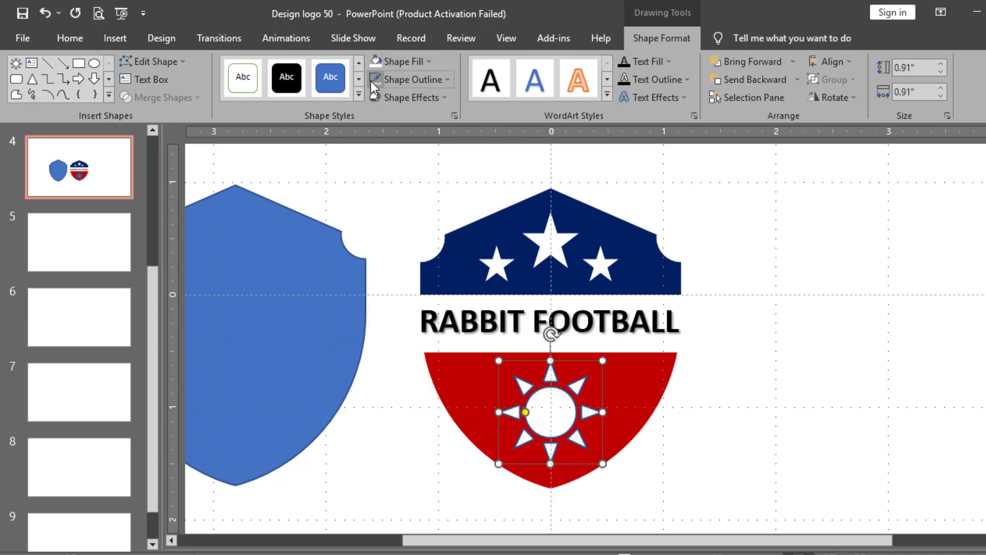
click(788, 398)
Send the plain blue shield to the back and centre it behind the logo as a border, about 2.9" high and 2.52" wide.
scroll(788, 399, down, 5)
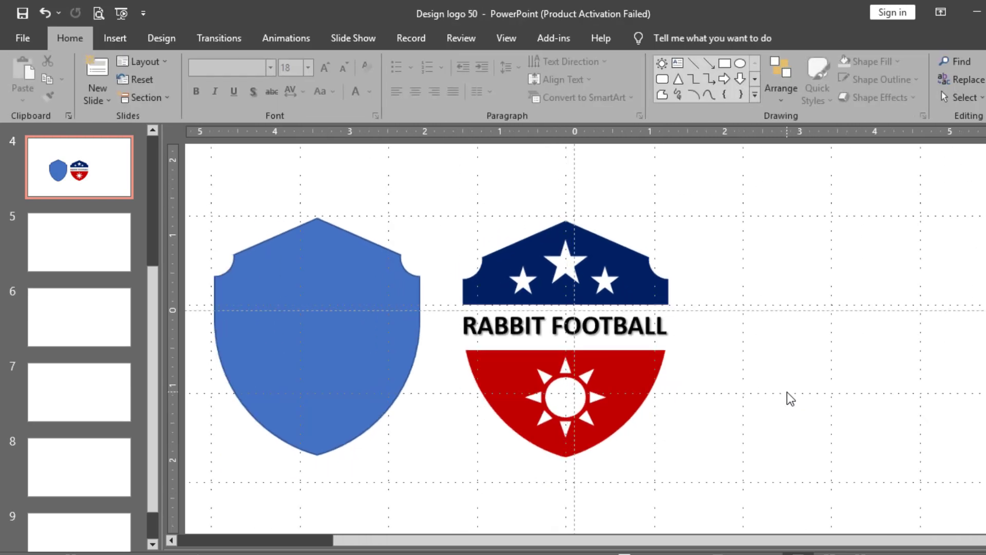
drag(424, 343, 538, 342)
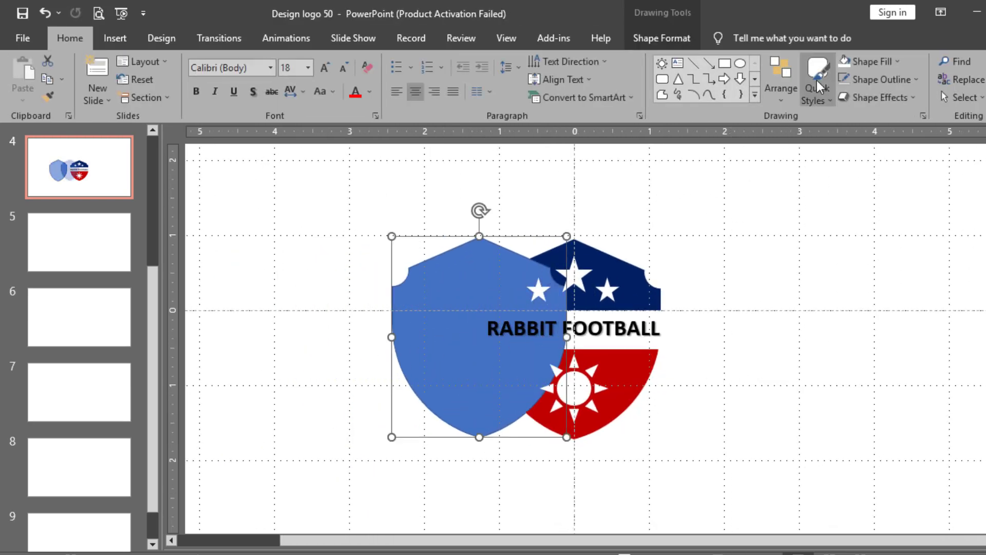
click(781, 98)
click(797, 154)
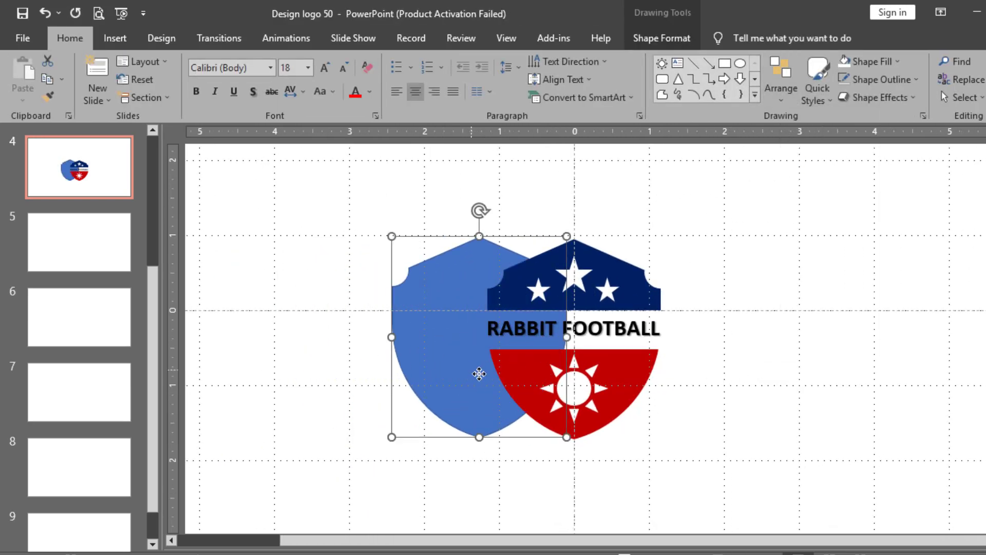
drag(478, 374, 444, 314)
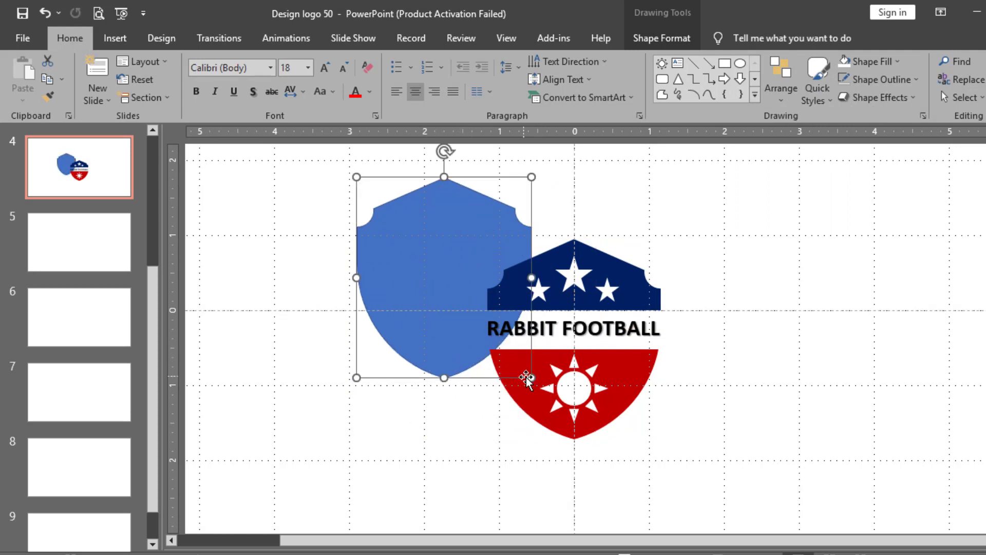
drag(467, 363, 592, 417)
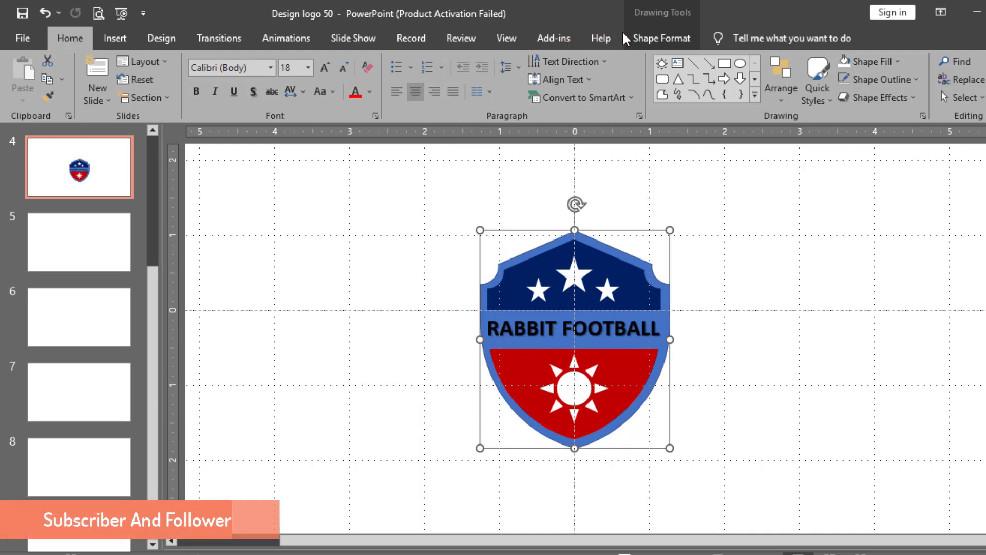
Fill the backing shield with standard orange and remove its outline.
click(635, 39)
click(428, 60)
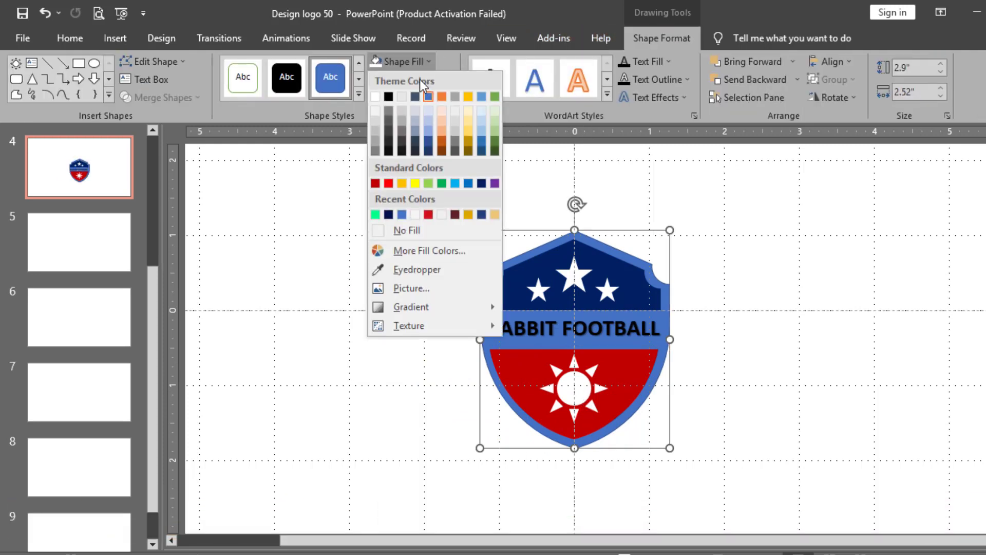
click(388, 96)
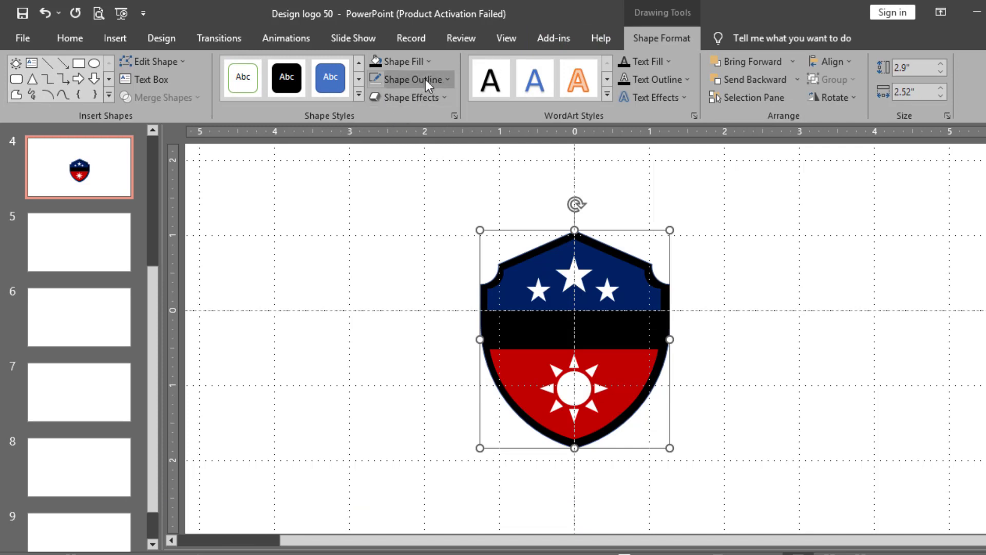
click(428, 63)
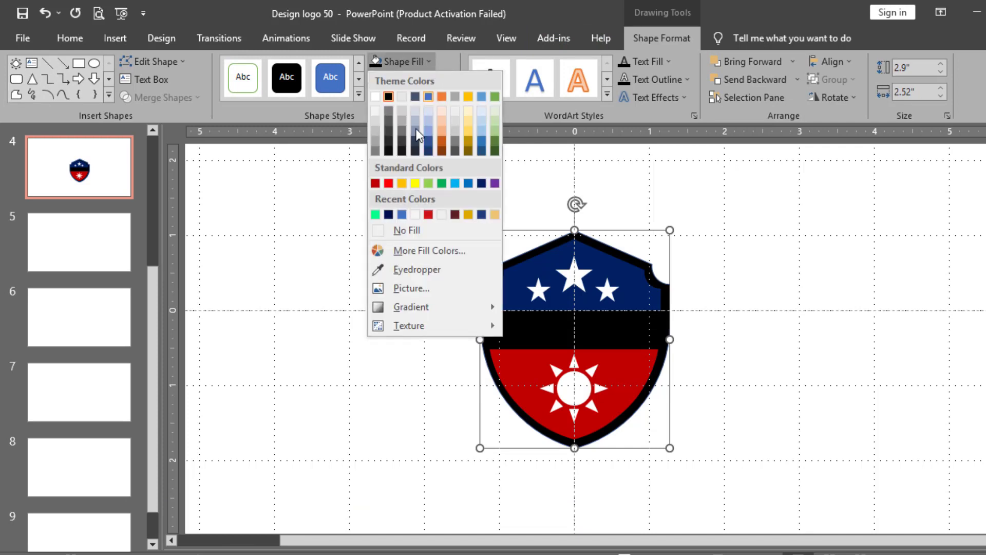
click(401, 184)
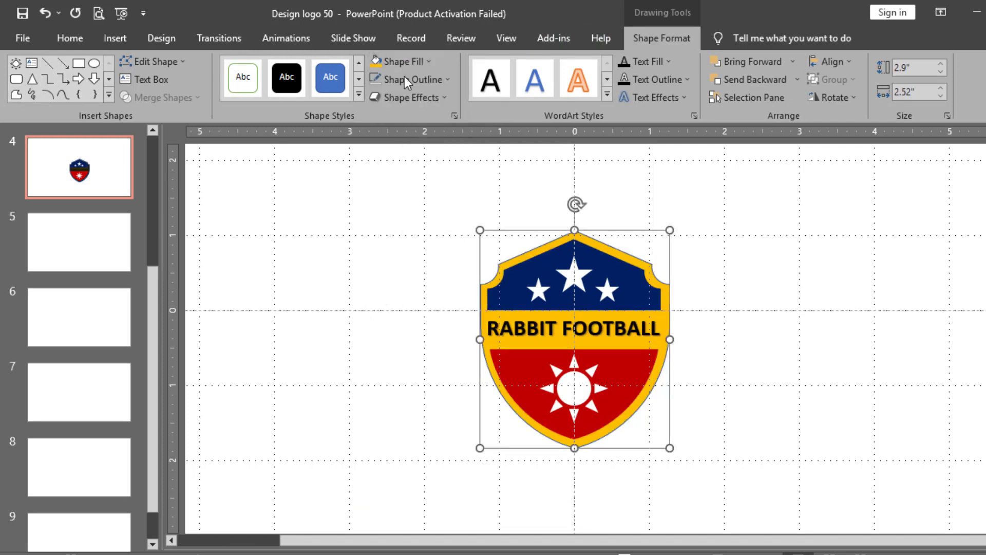
click(445, 82)
click(408, 248)
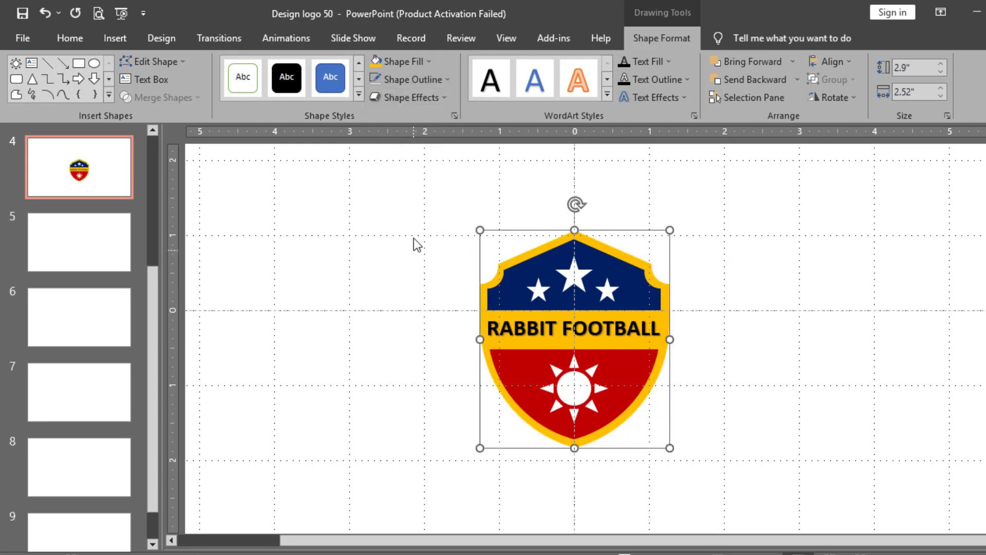
Select all the logo's shapes and text and group them into one object.
click(414, 237)
drag(442, 218, 773, 504)
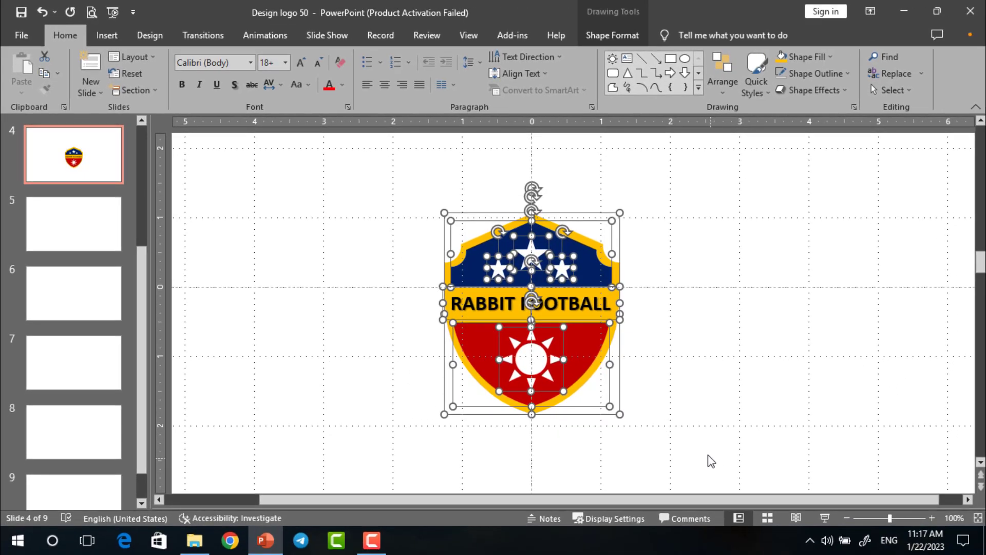
key(ctrl+g)
scroll(695, 418, down, 3)
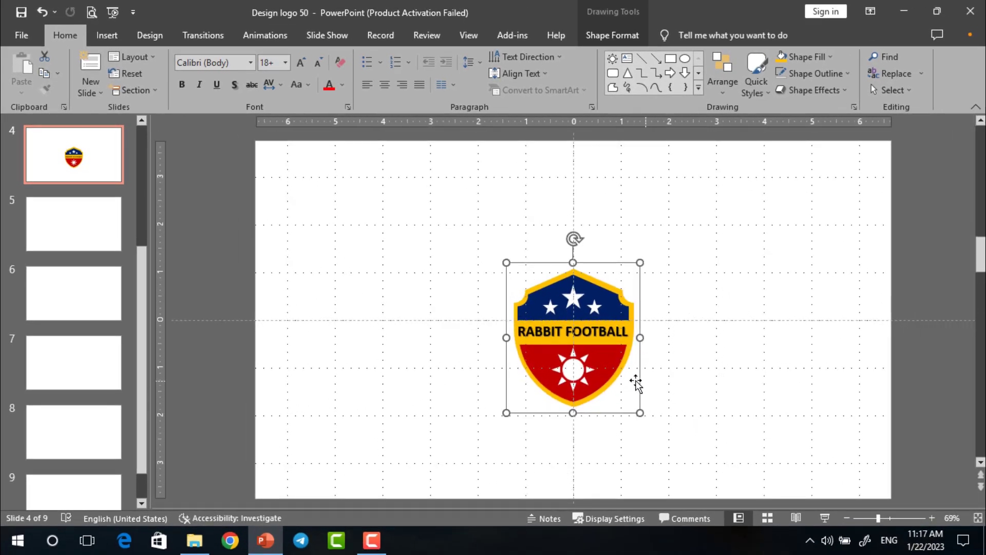
Undo a trial enlargement of the grouped logo and move the group slightly up and to the left on the slide.
drag(640, 413, 650, 425)
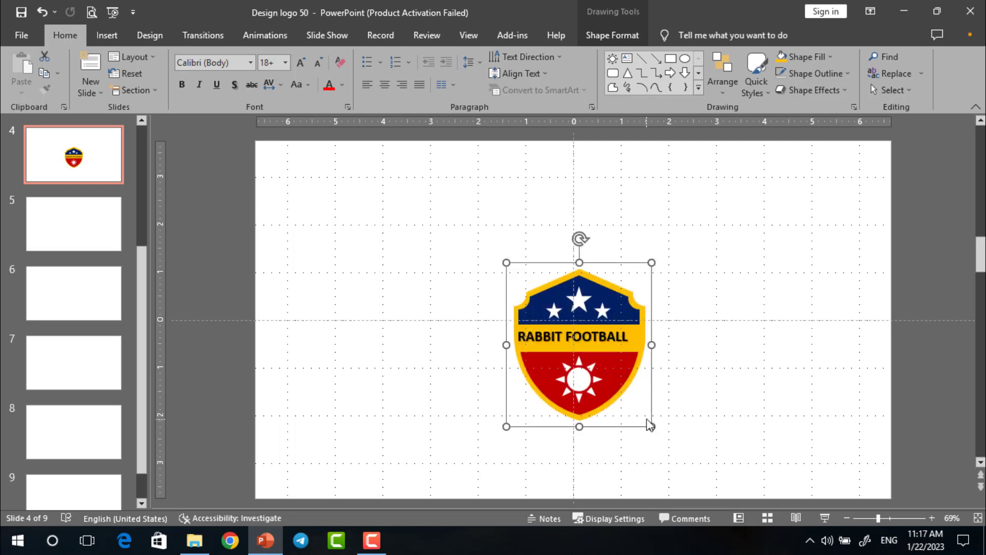
key(ctrl+z)
drag(615, 362, 599, 350)
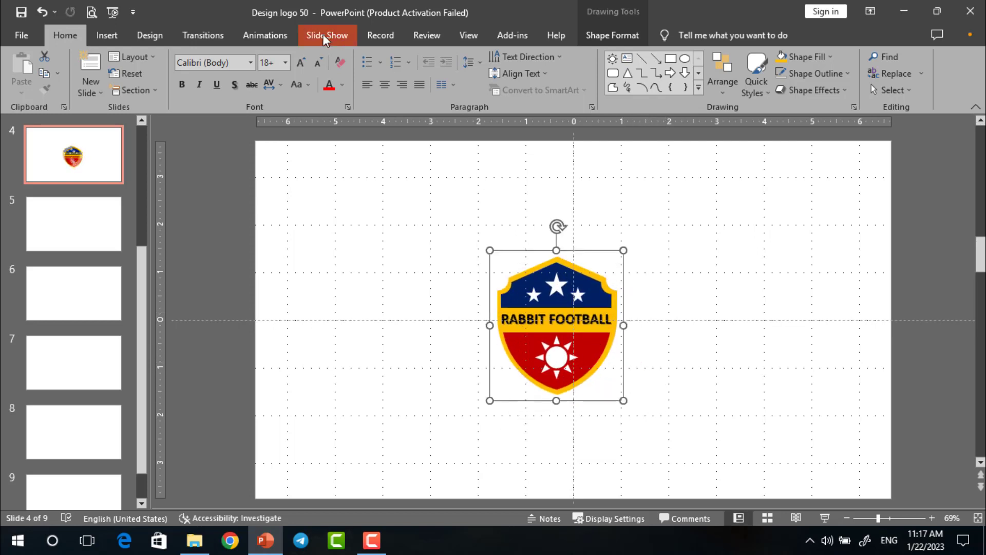
Apply the Fly In animation to the grouped logo and play the current slide as a slide show.
click(281, 36)
click(323, 34)
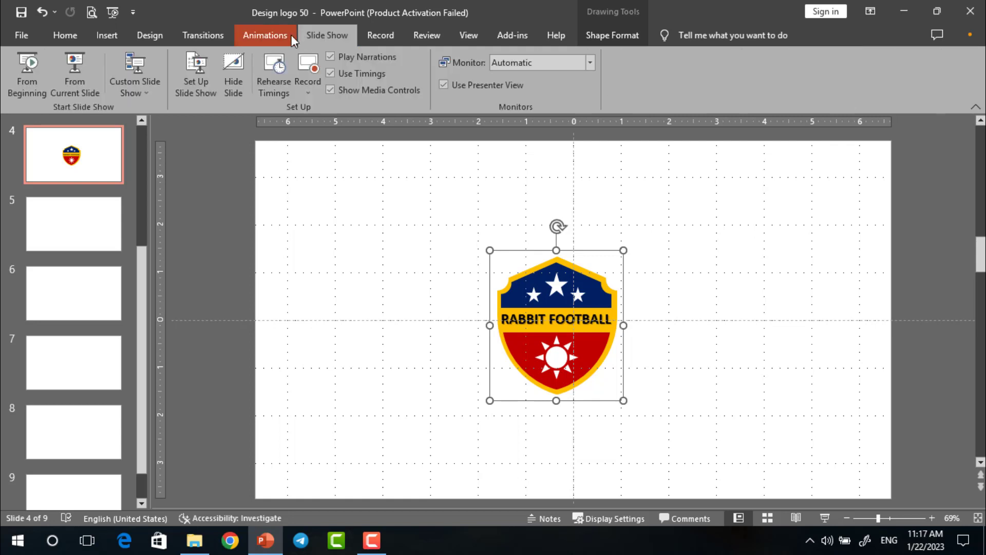
click(291, 35)
click(258, 73)
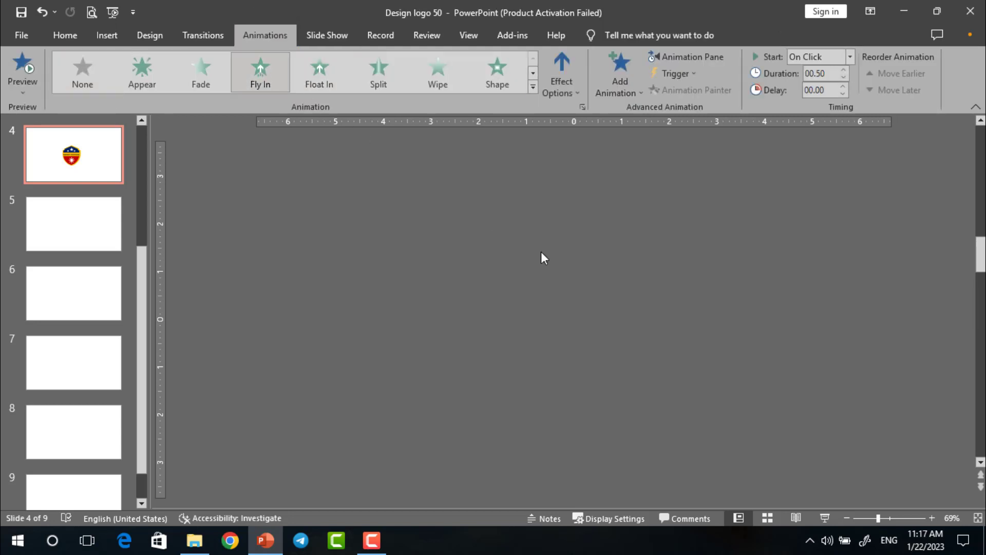
click(823, 517)
click(825, 517)
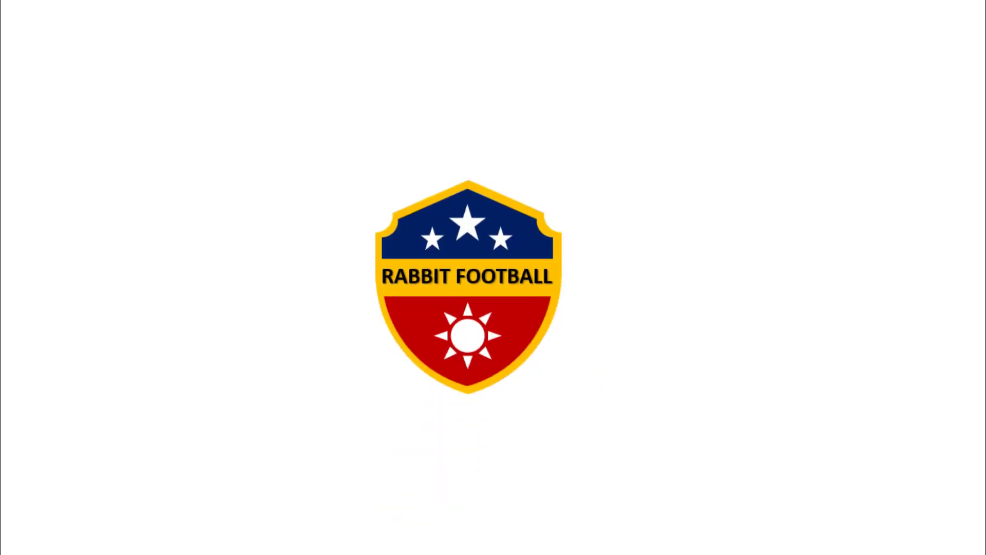